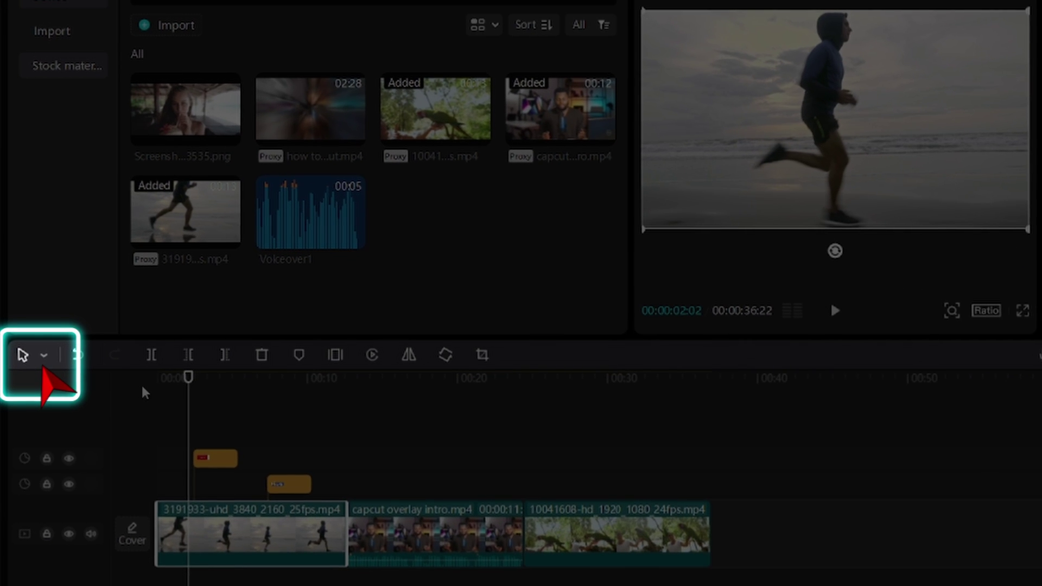
Select the 3191933-uhd, capcut overlay intro and 10041608-hd clips on the main track.
{"action": "left_click", "coordinate": [44, 356]}
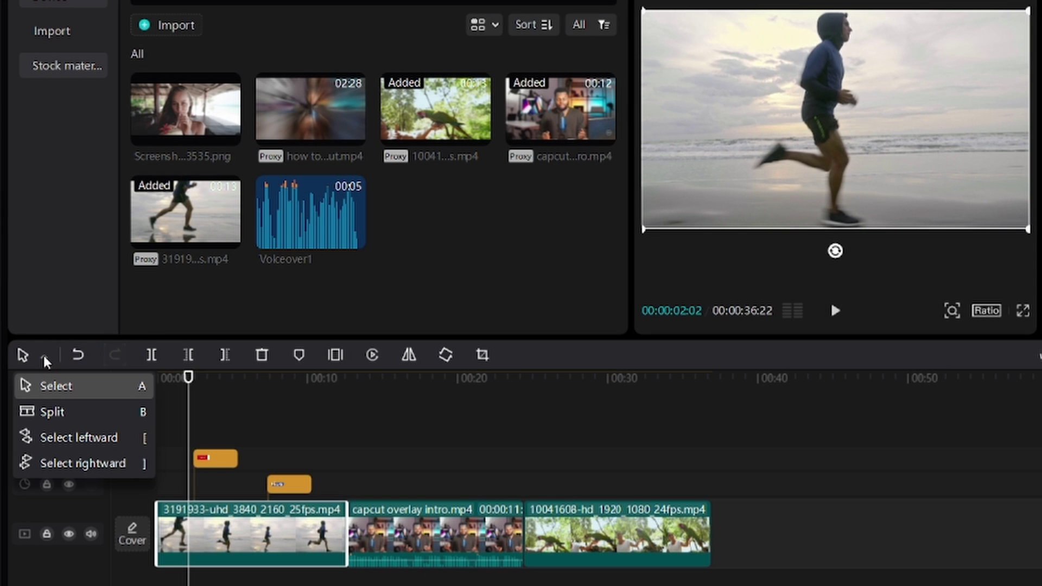
{"action": "left_click", "coordinate": [94, 393]}
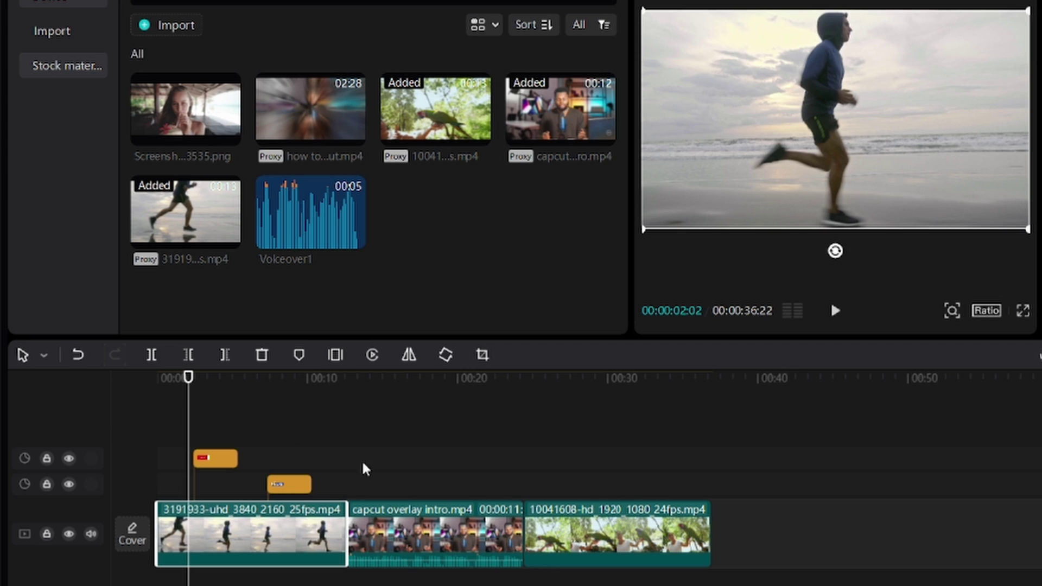
{"action": "left_click", "coordinate": [407, 521]}
{"action": "left_click", "coordinate": [565, 525]}
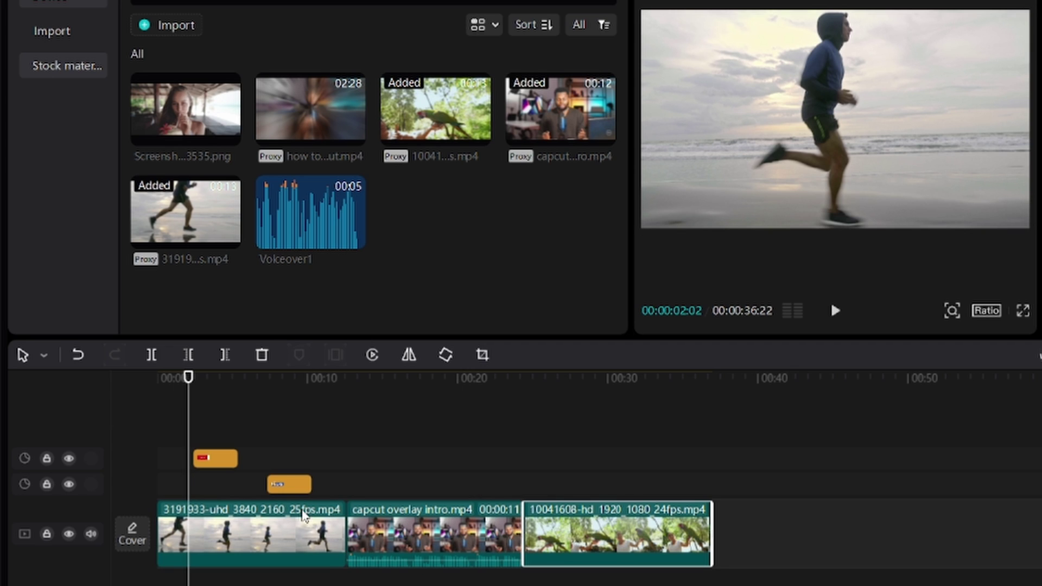
{"action": "left_click", "coordinate": [290, 521]}
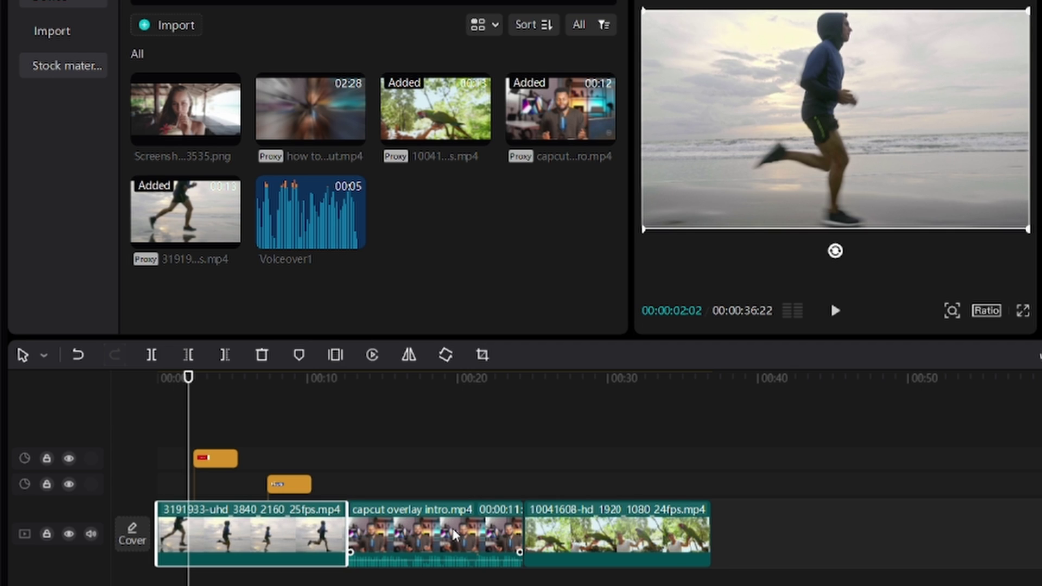
{"action": "left_click", "coordinate": [455, 535], "text": "ctrl"}
{"action": "left_click", "coordinate": [595, 533], "text": "ctrl"}
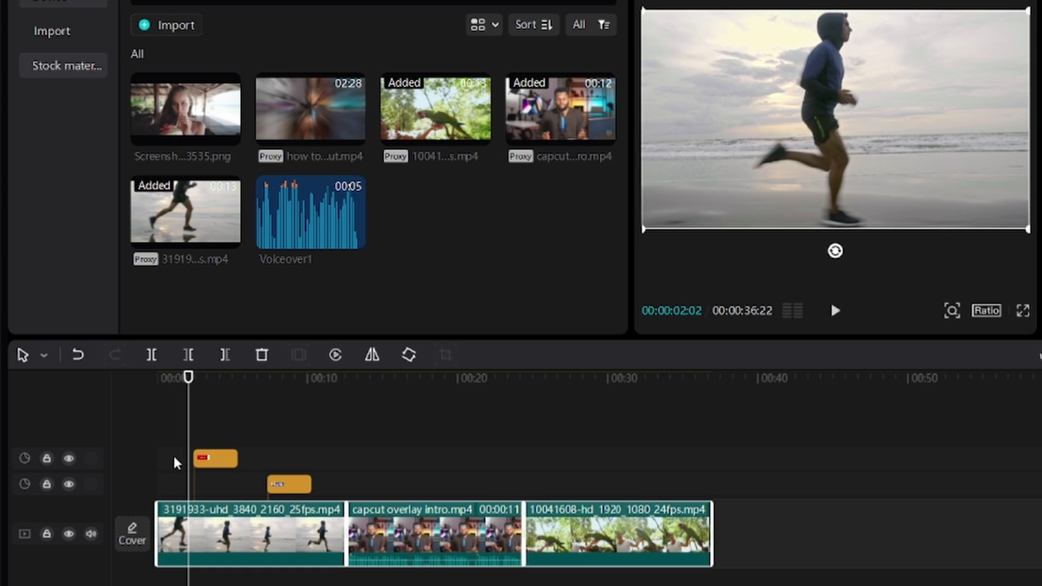
With the Split tool, cut the 3191933-uhd, overlay intro and 10041608-hd clips each in two.
{"action": "left_click", "coordinate": [44, 358]}
{"action": "left_click", "coordinate": [51, 409]}
{"action": "left_click", "coordinate": [237, 535]}
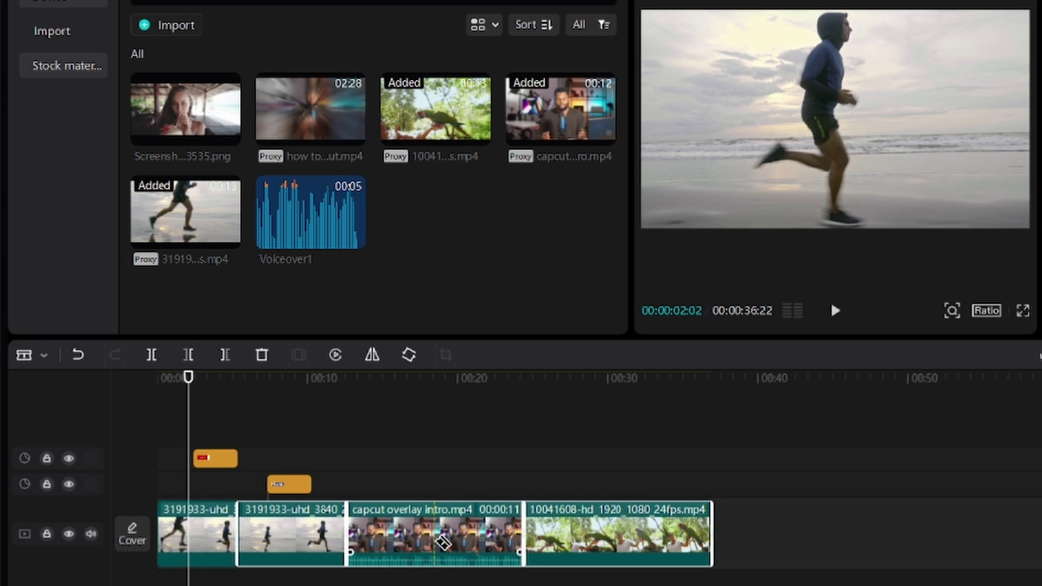
{"action": "left_click", "coordinate": [435, 537]}
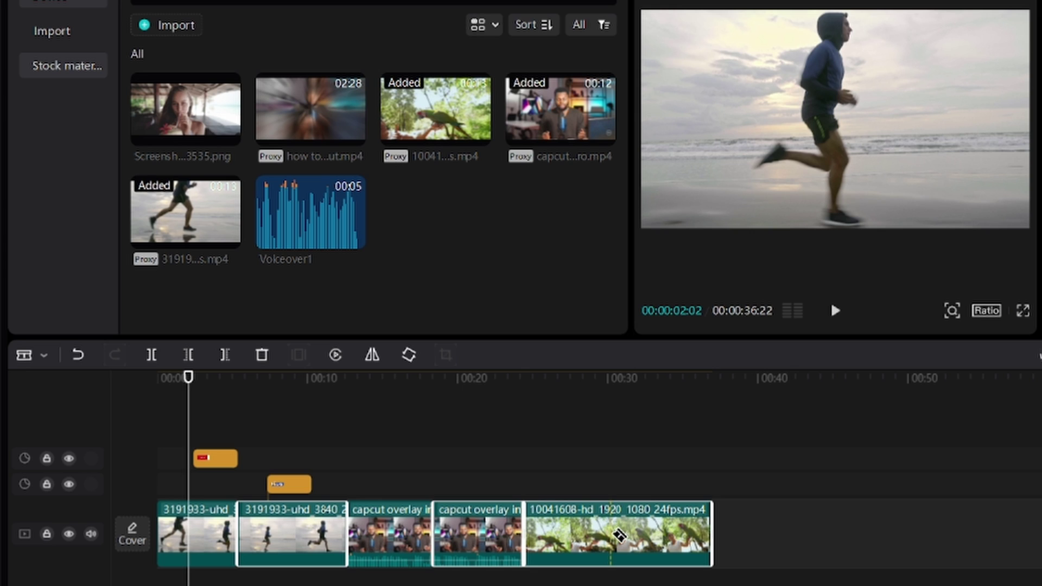
{"action": "left_click", "coordinate": [610, 536]}
Use Select leftward to select all clips left of the overlay clip.
{"action": "left_click", "coordinate": [44, 356]}
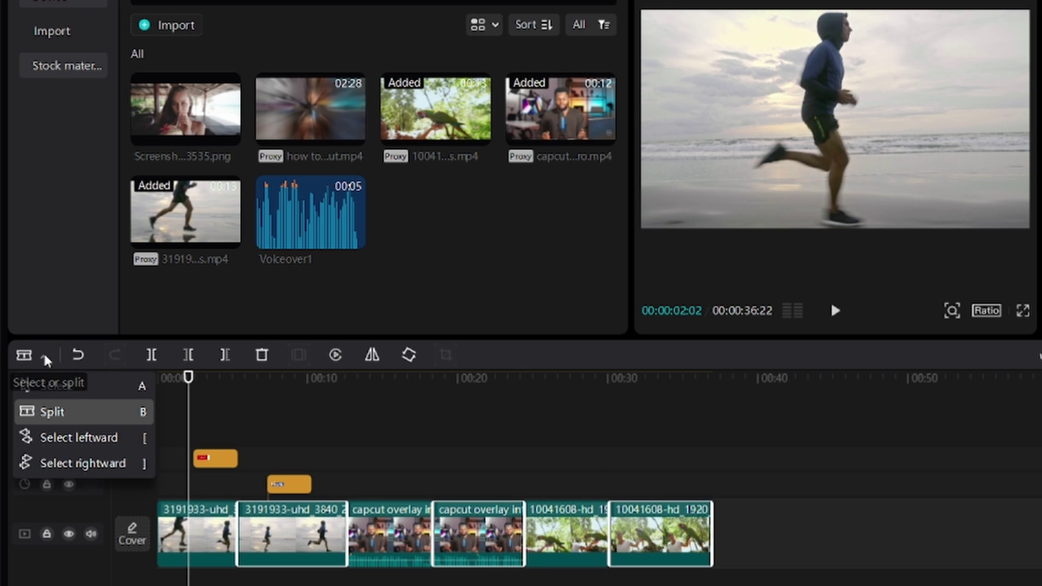
{"action": "left_click", "coordinate": [84, 440]}
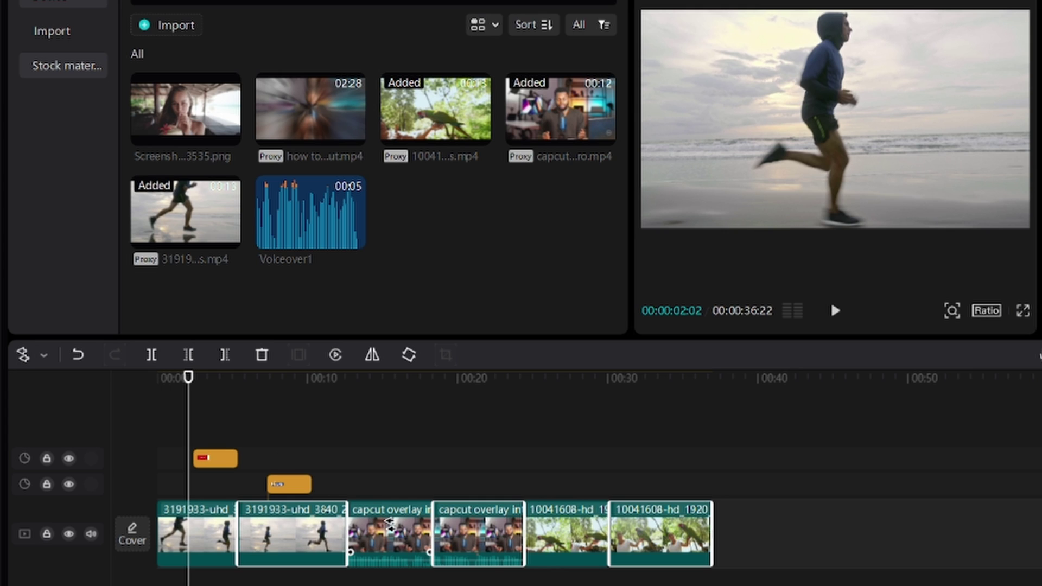
{"action": "left_click", "coordinate": [390, 523]}
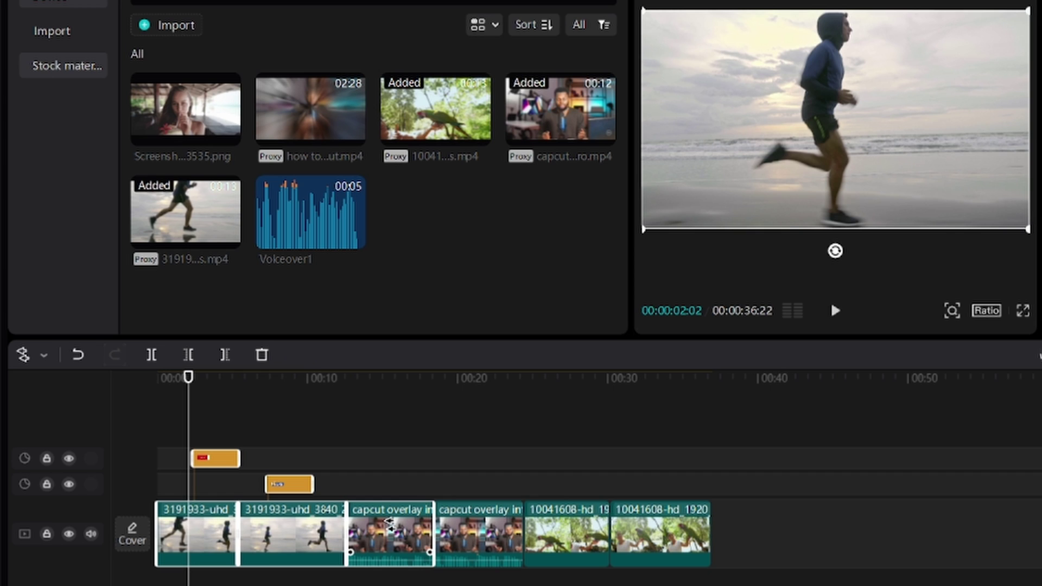
Use Select rightward to select the overlay clip and everything after it.
{"action": "left_click", "coordinate": [40, 357]}
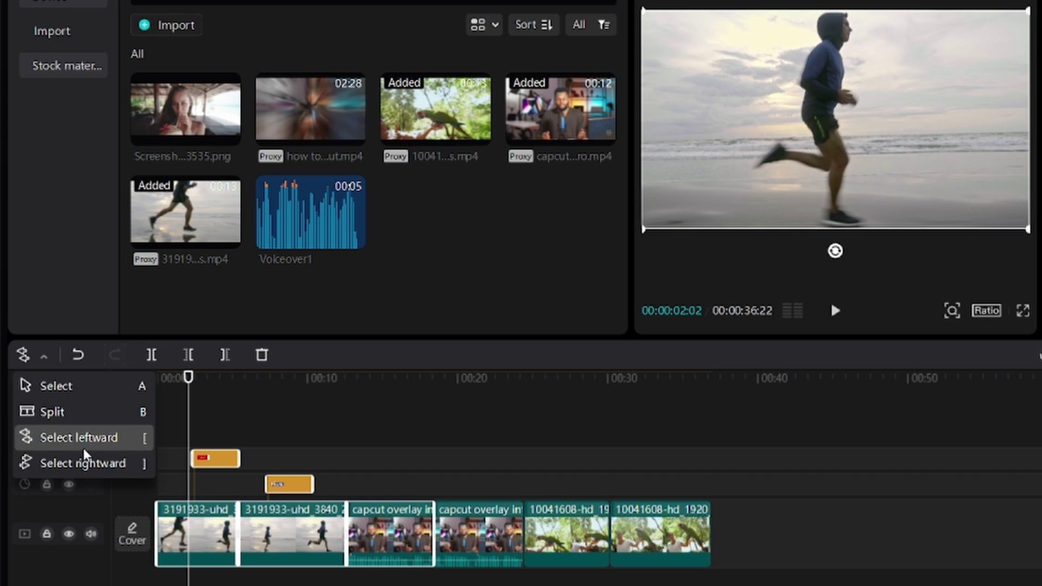
{"action": "left_click", "coordinate": [97, 464]}
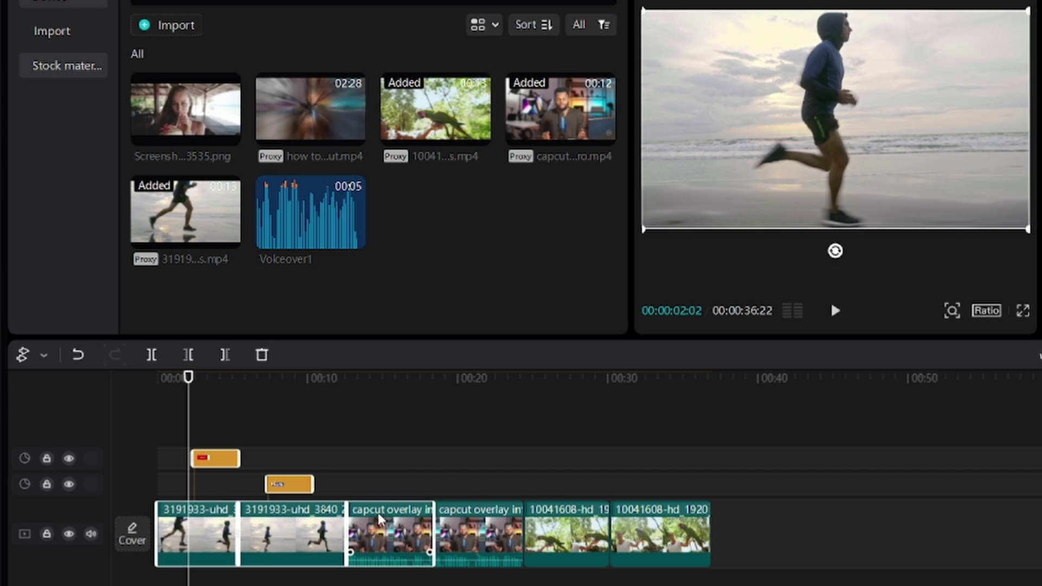
{"action": "left_click", "coordinate": [383, 529]}
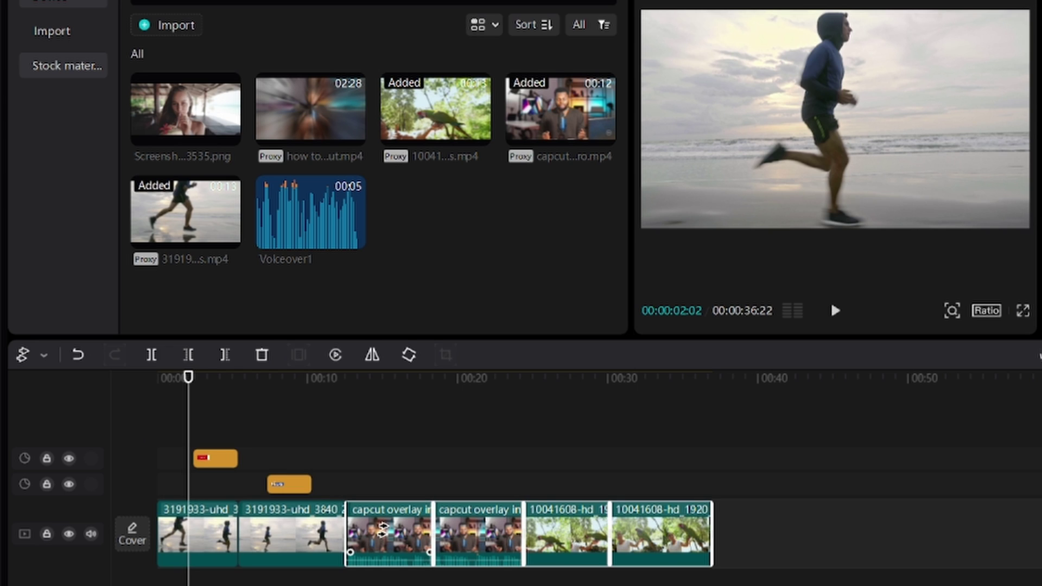
{"action": "left_click", "coordinate": [42, 356]}
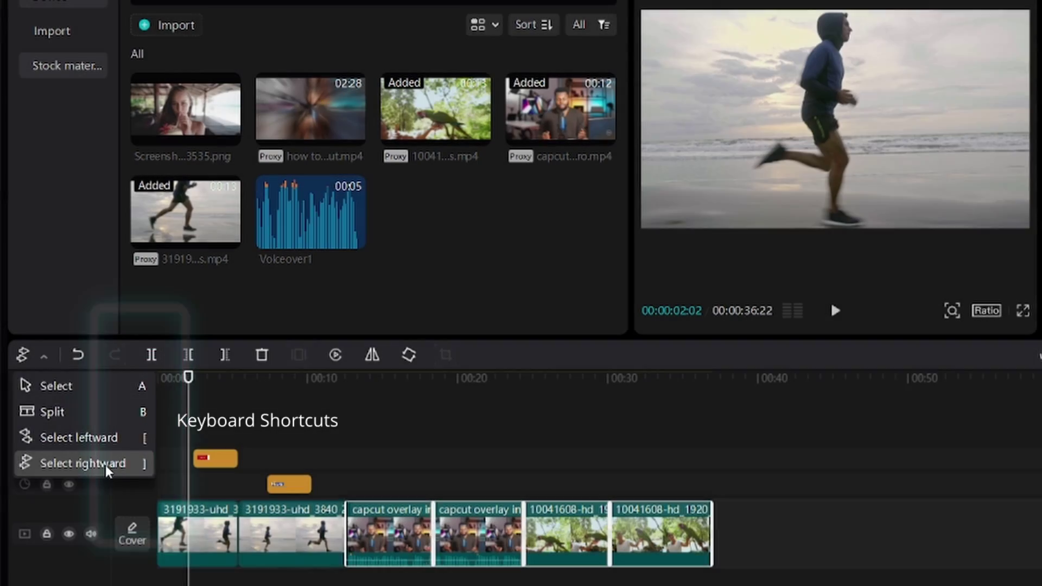
{"action": "left_click", "coordinate": [80, 356]}
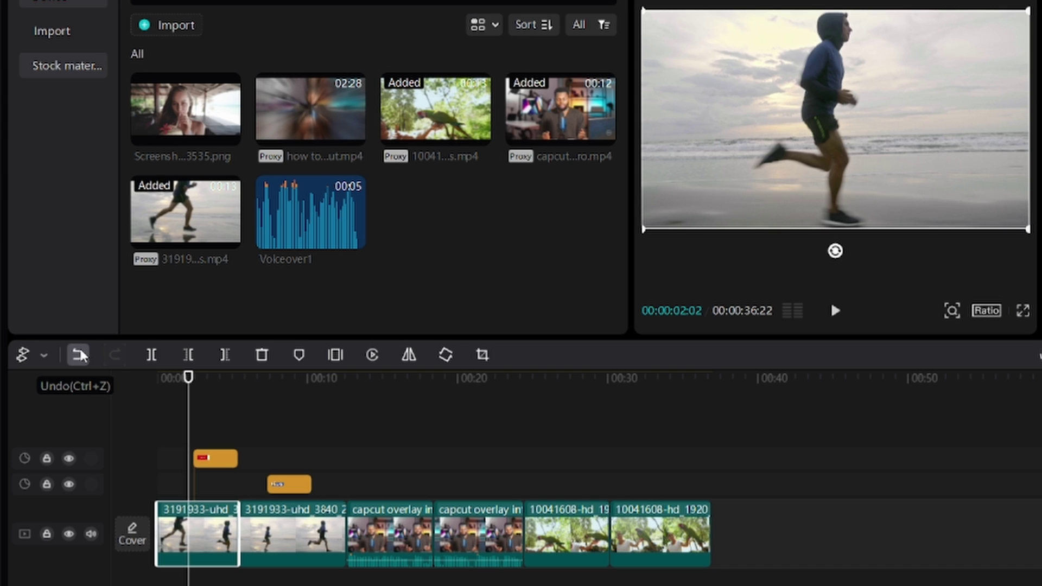
{"action": "left_click", "coordinate": [80, 356]}
{"action": "left_click", "coordinate": [79, 356]}
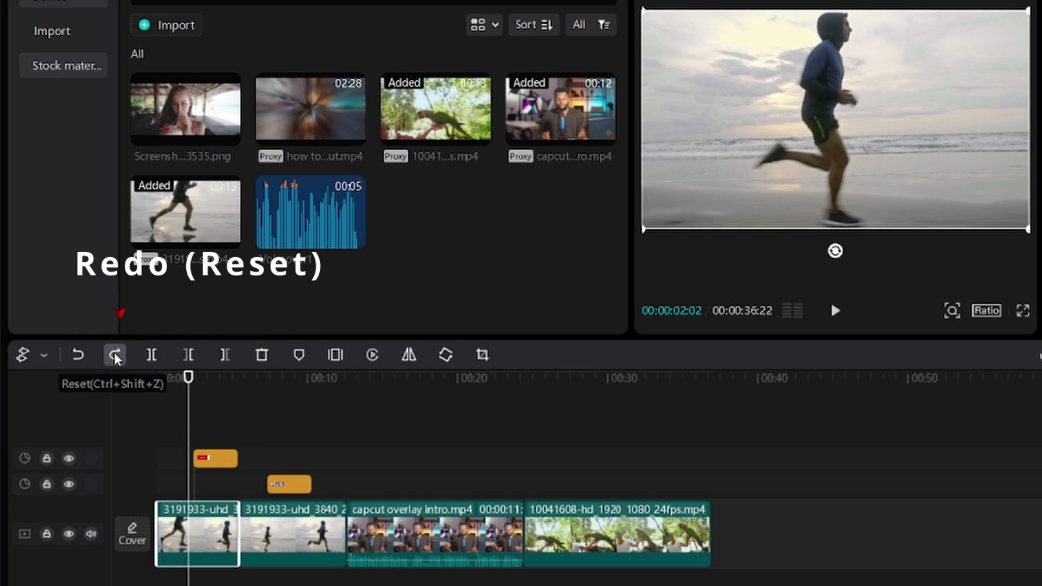
{"action": "left_click", "coordinate": [115, 356]}
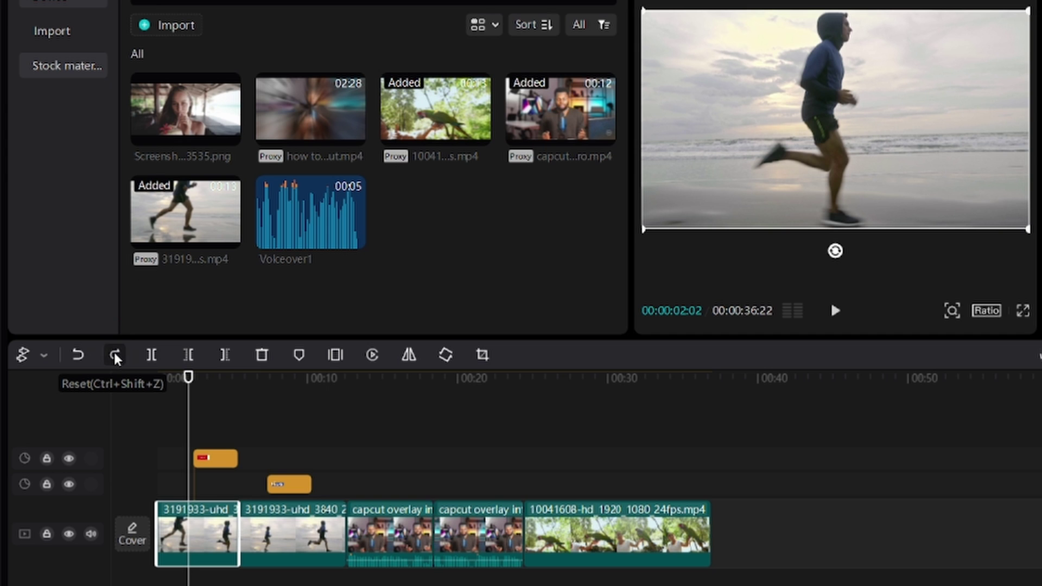
{"action": "left_click", "coordinate": [115, 356]}
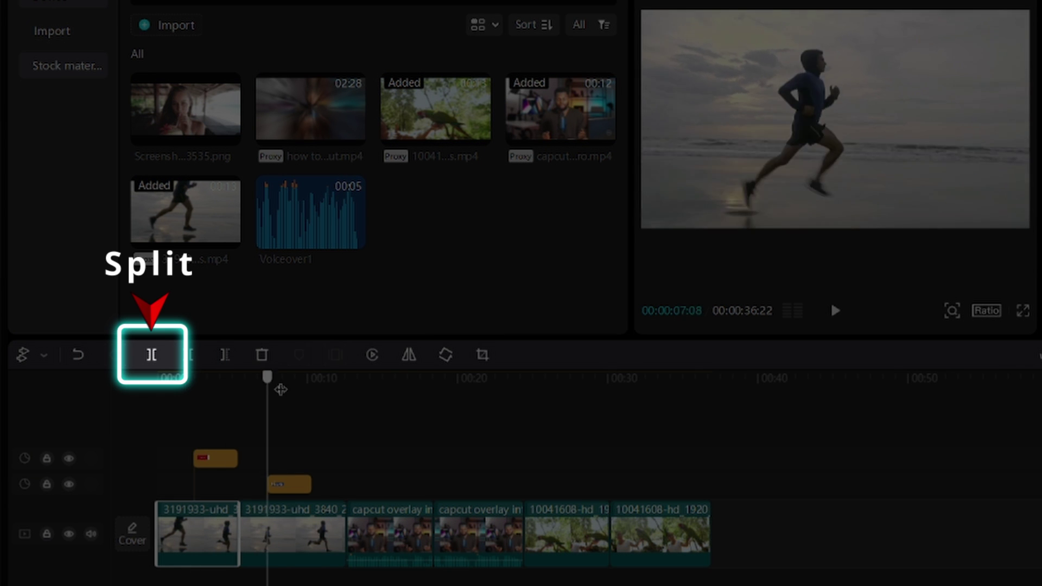
Split the overlay clip at 00:00:15:03 and trim the first clip's footage before 00:00:01:17.
{"action": "left_click_drag", "start_coordinate": [281, 389], "coordinate": [384, 394]}
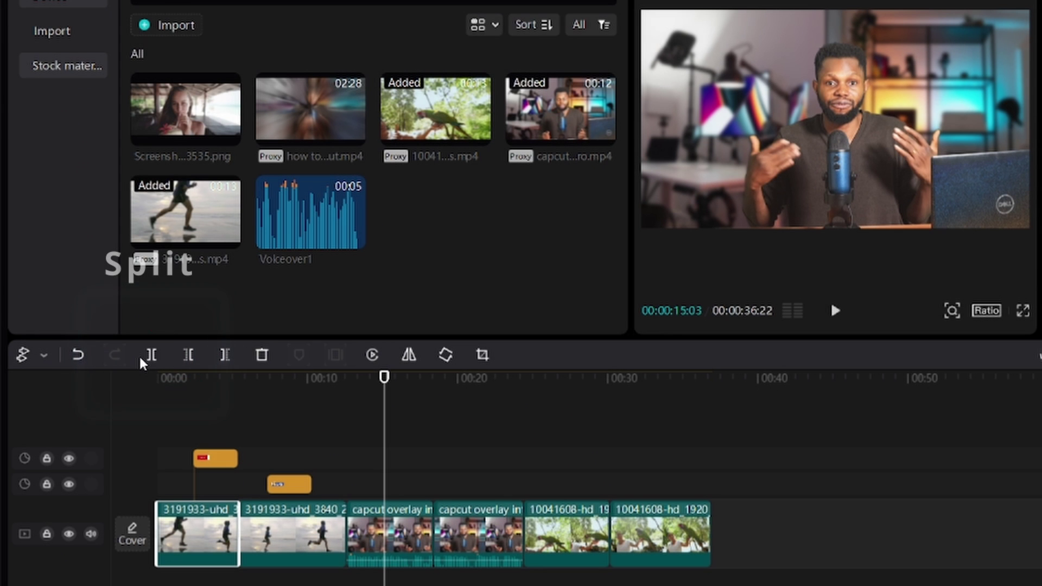
{"action": "left_click", "coordinate": [152, 355]}
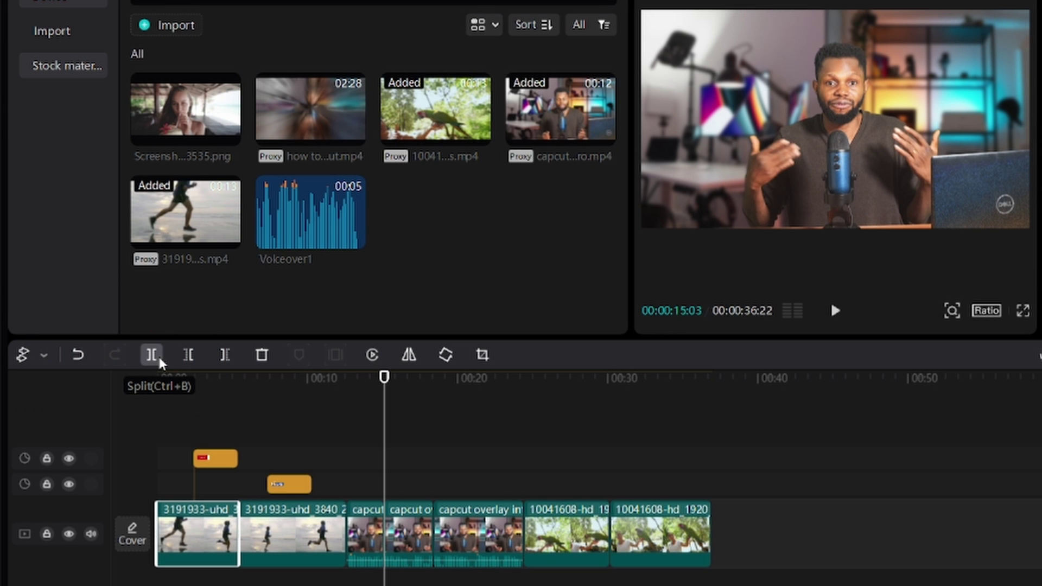
{"action": "left_click", "coordinate": [408, 517]}
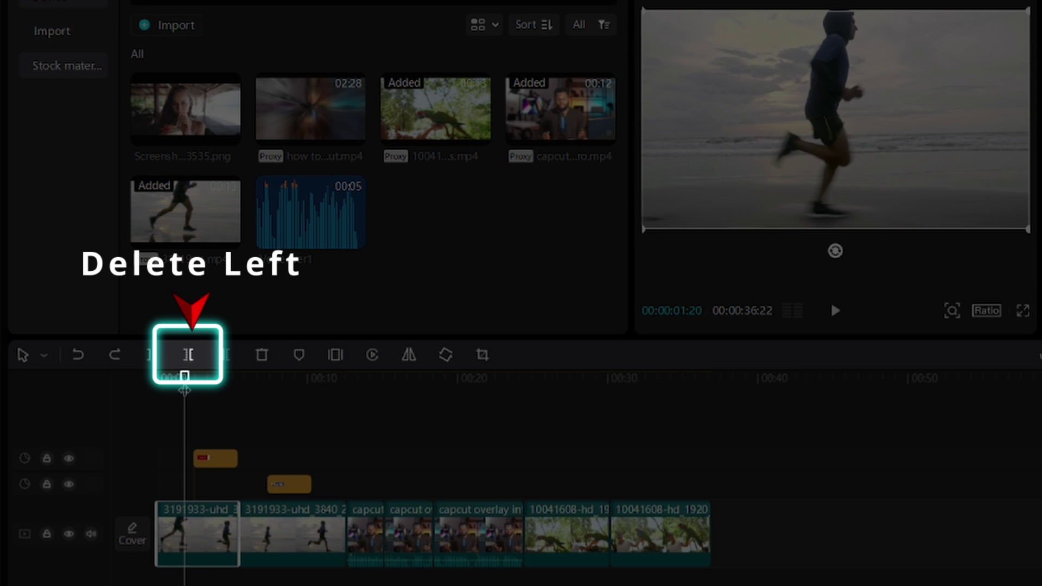
{"action": "left_click", "coordinate": [237, 378]}
{"action": "left_click_drag", "start_coordinate": [237, 379], "coordinate": [184, 388]}
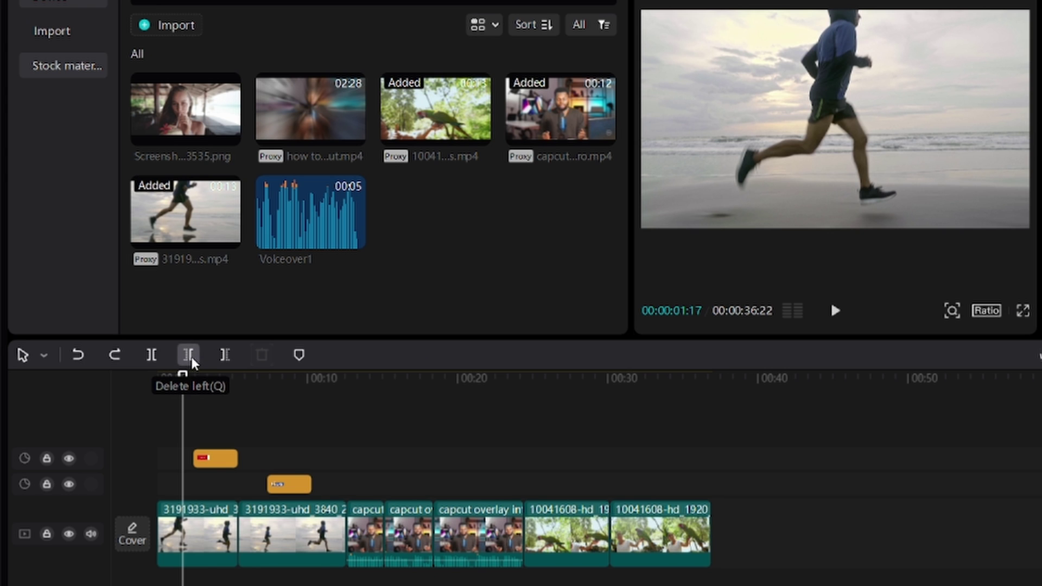
{"action": "left_click", "coordinate": [192, 361]}
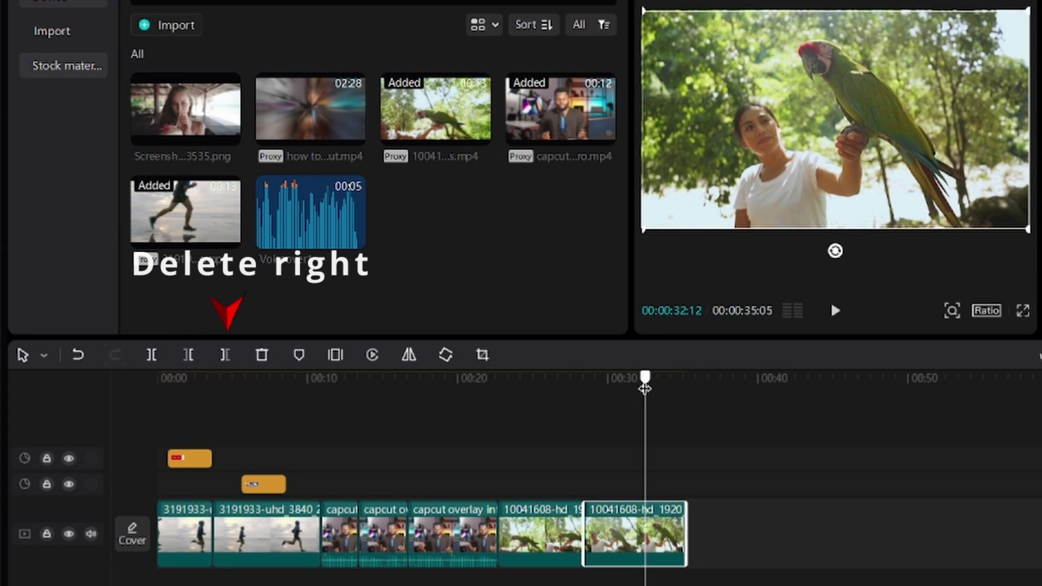
Trim the last clip after 00:00:32:02 and delete the earlier 10041608-hd parrot clip.
{"action": "left_click_drag", "start_coordinate": [645, 392], "coordinate": [639, 391]}
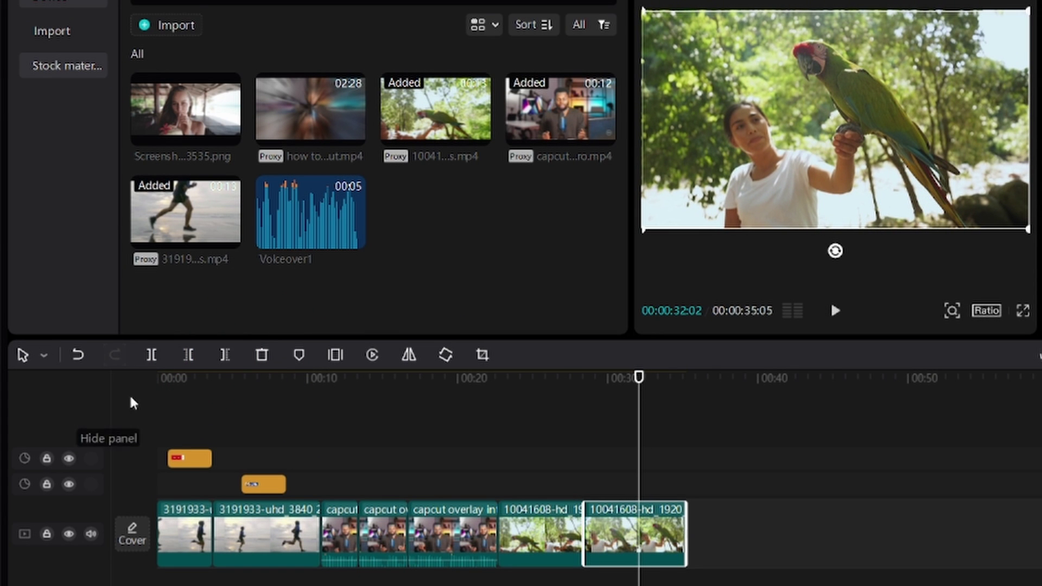
{"action": "left_click", "coordinate": [232, 361]}
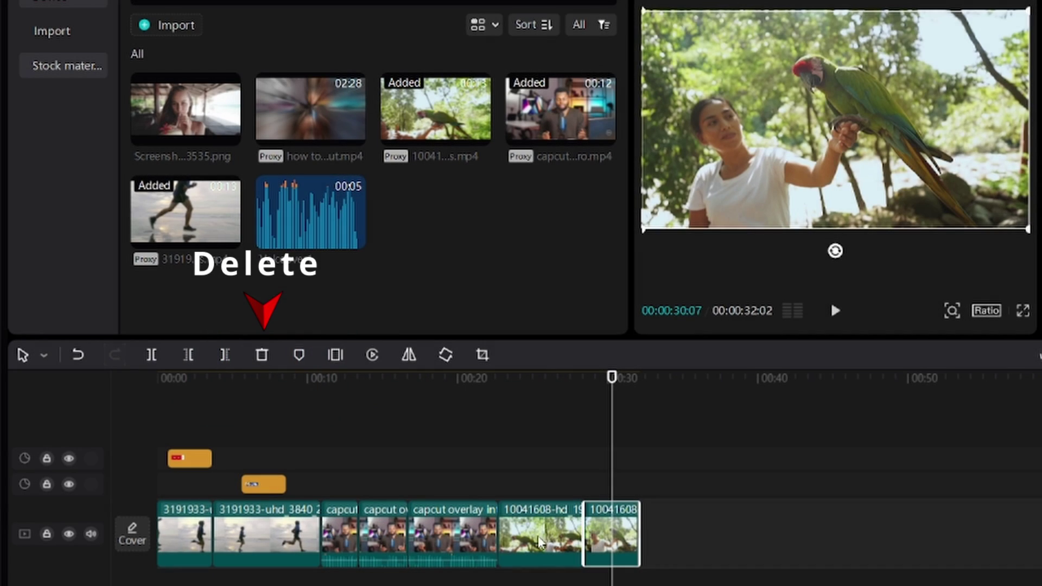
{"action": "left_click", "coordinate": [541, 534]}
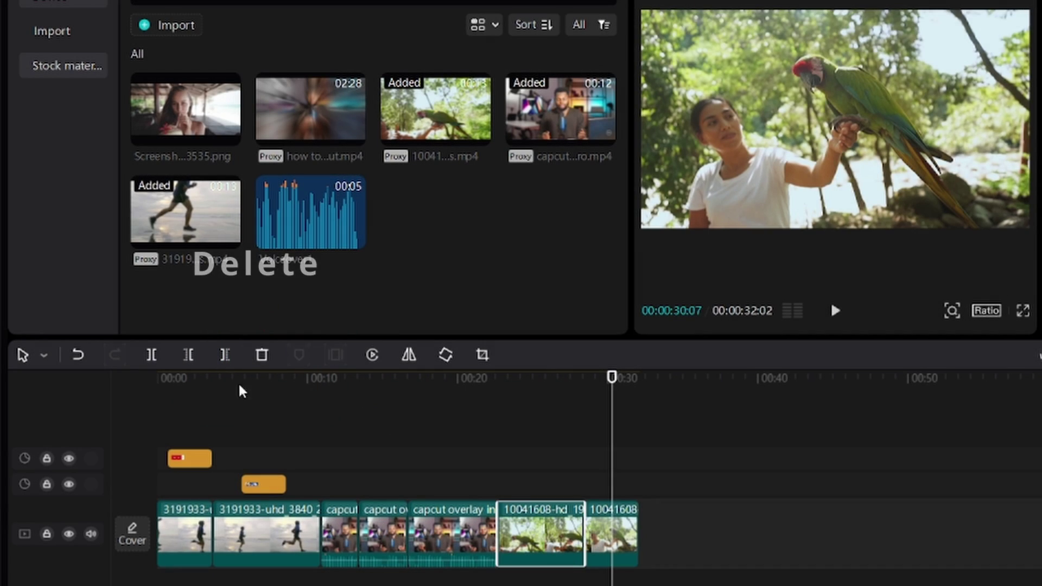
{"action": "left_click", "coordinate": [268, 355]}
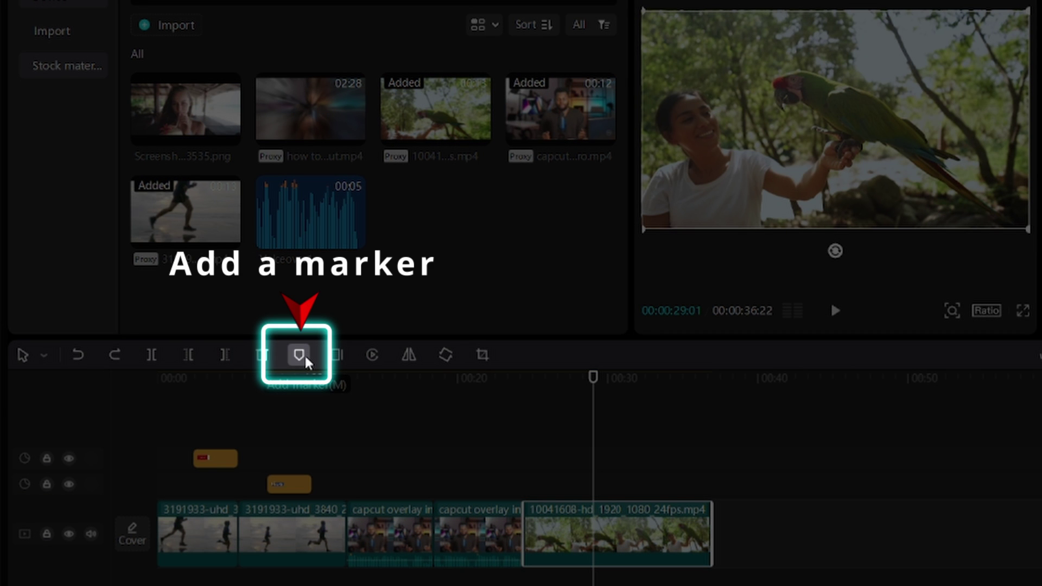
Add a marker at 00:29:12 on the parrot clip and drag the red-tag sticker clip onto it.
{"action": "left_click", "coordinate": [391, 406]}
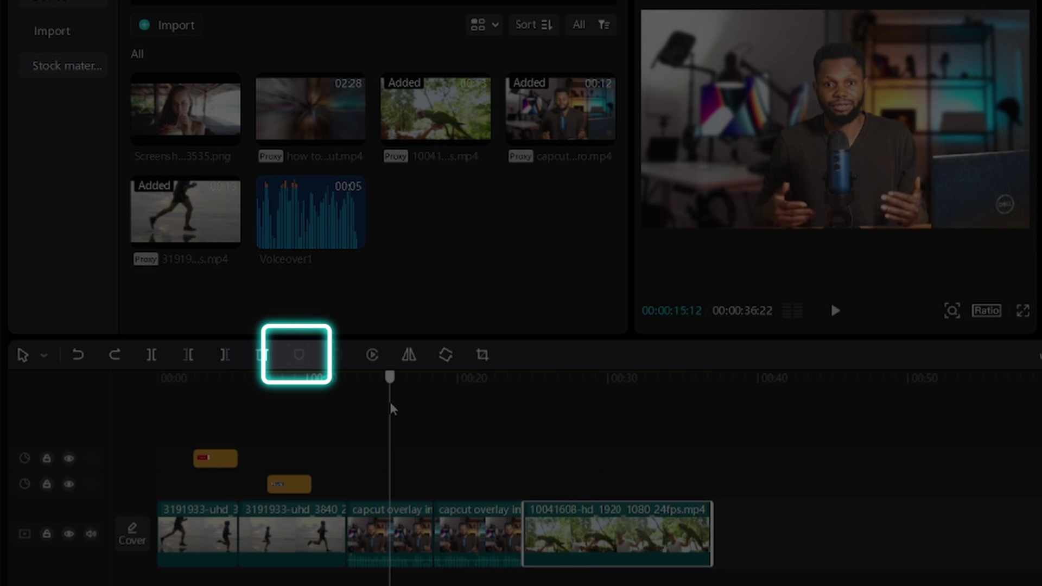
{"action": "left_click_drag", "start_coordinate": [392, 408], "coordinate": [603, 405]}
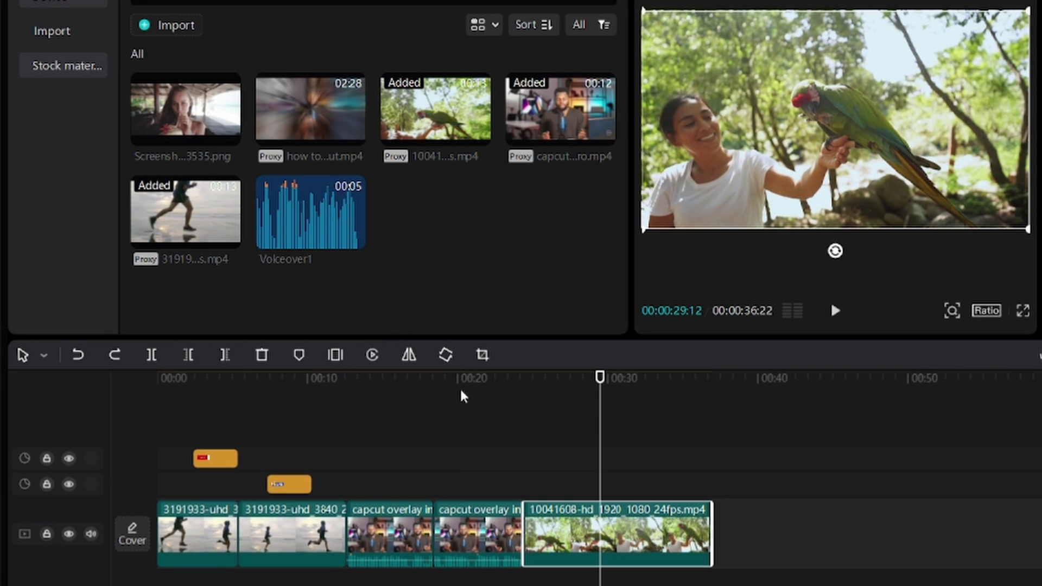
{"action": "left_click", "coordinate": [299, 356]}
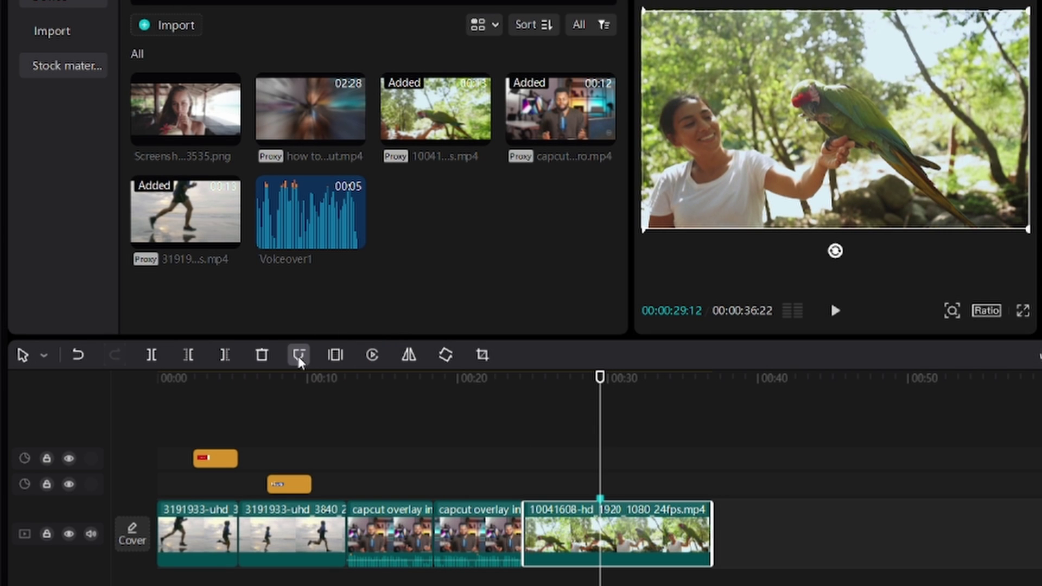
{"action": "mouse_move", "coordinate": [600, 498]}
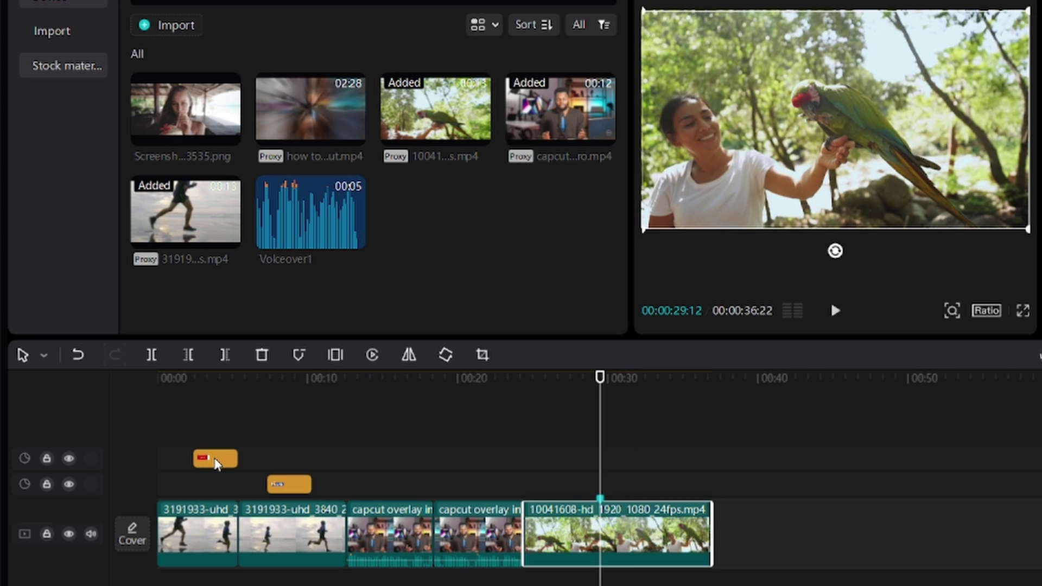
{"action": "left_click_drag", "start_coordinate": [216, 464], "coordinate": [624, 466]}
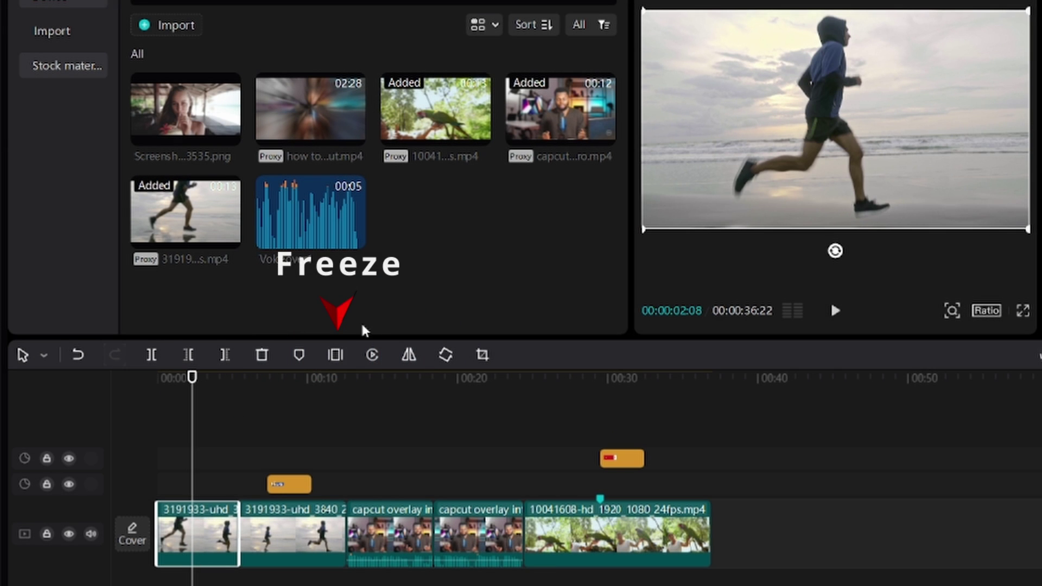
Insert a freeze frame at the playhead in the first runner clip and preview it.
{"action": "left_click", "coordinate": [341, 361]}
{"action": "key", "text": "space"}
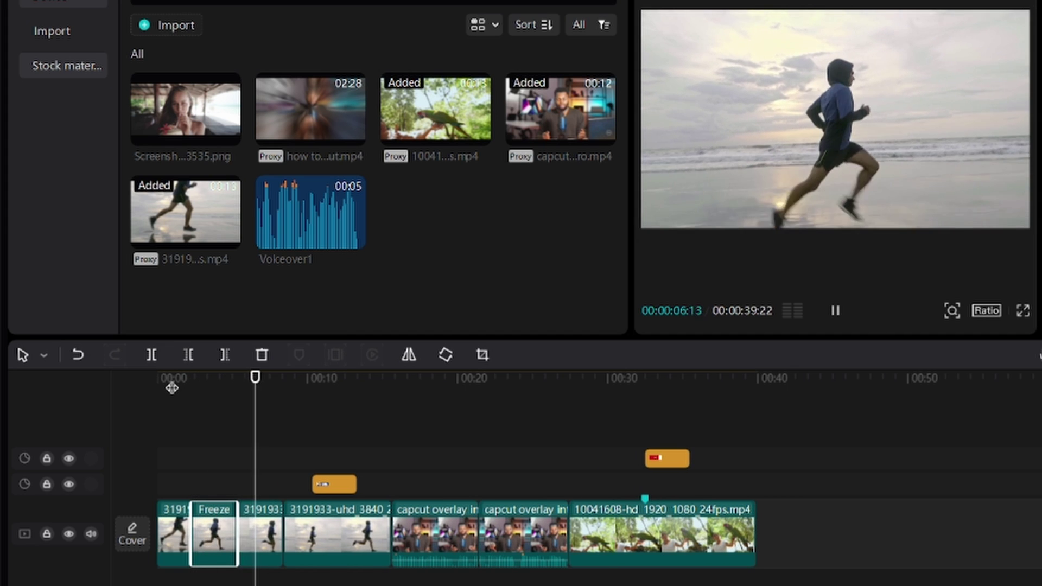
{"action": "key", "text": "space"}
Reverse the runner segment after the freeze frame and play it back from about 00:06.
{"action": "left_click", "coordinate": [172, 388]}
{"action": "key", "text": "space"}
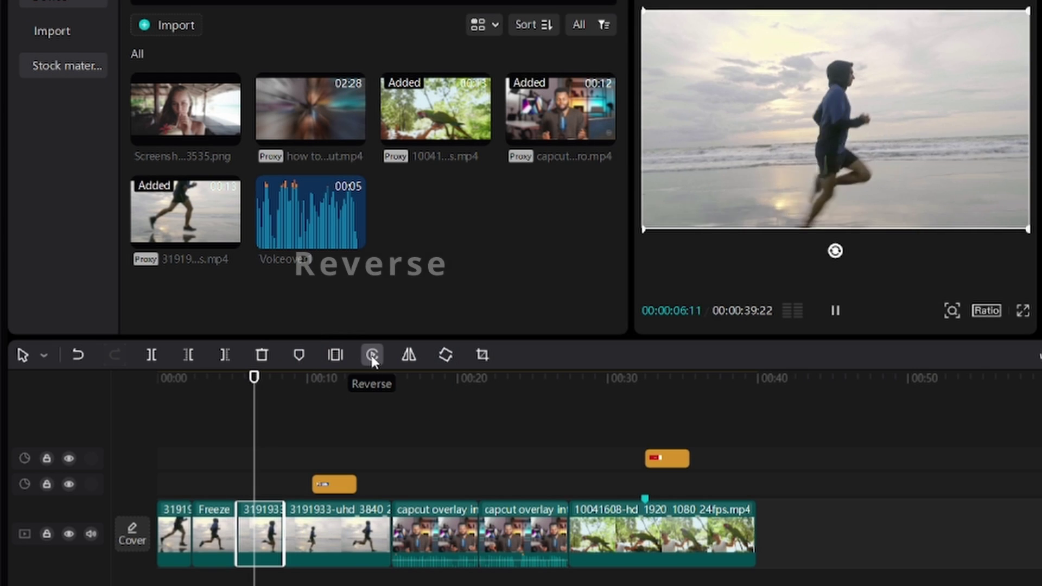
{"action": "left_click", "coordinate": [372, 356]}
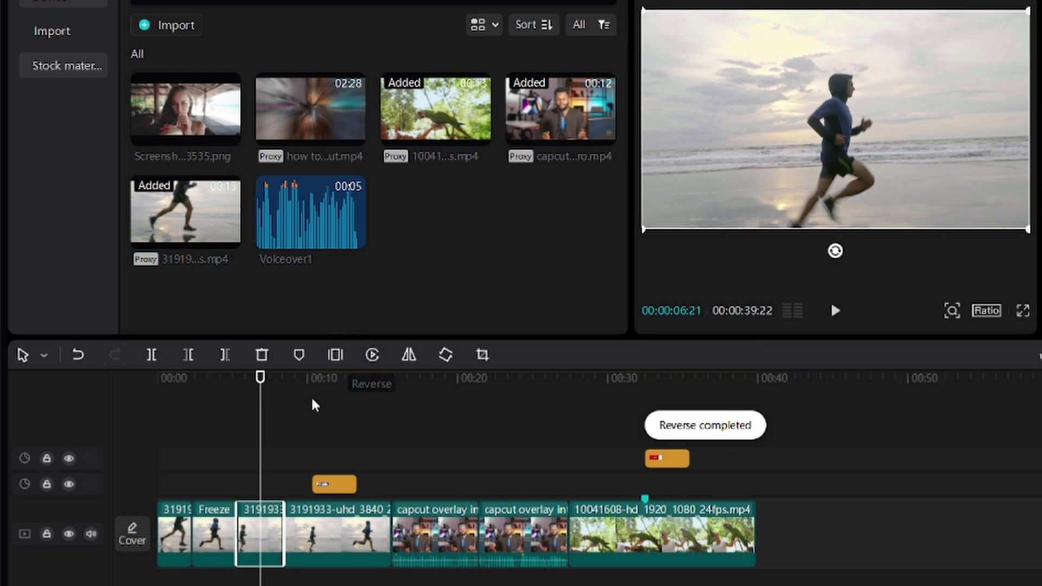
{"action": "left_click", "coordinate": [244, 380]}
{"action": "key", "text": "space"}
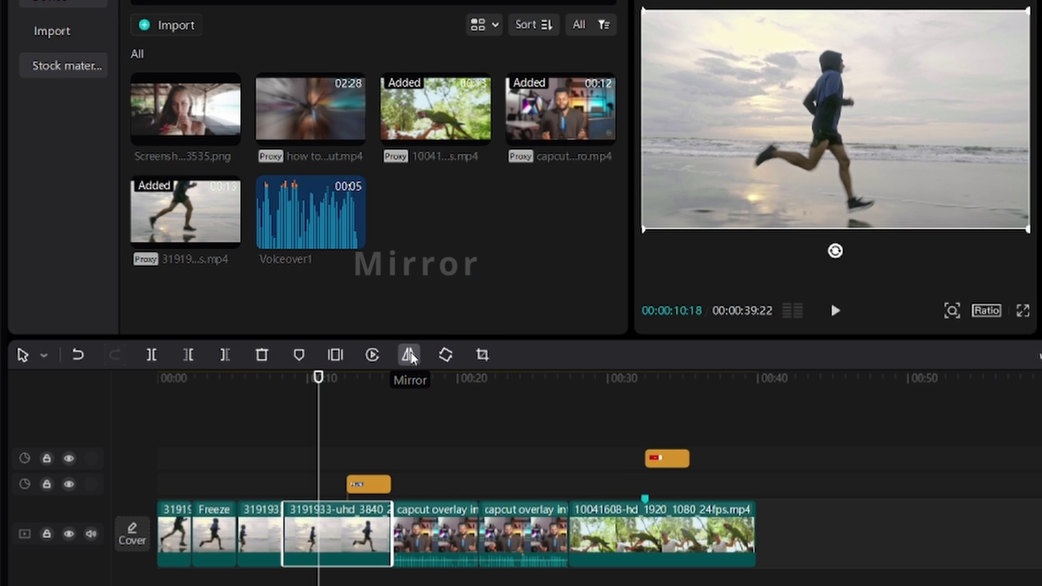
Mirror the next runner clip horizontally and replay it from about 00:09.
{"action": "left_click", "coordinate": [409, 356]}
{"action": "key", "text": "space"}
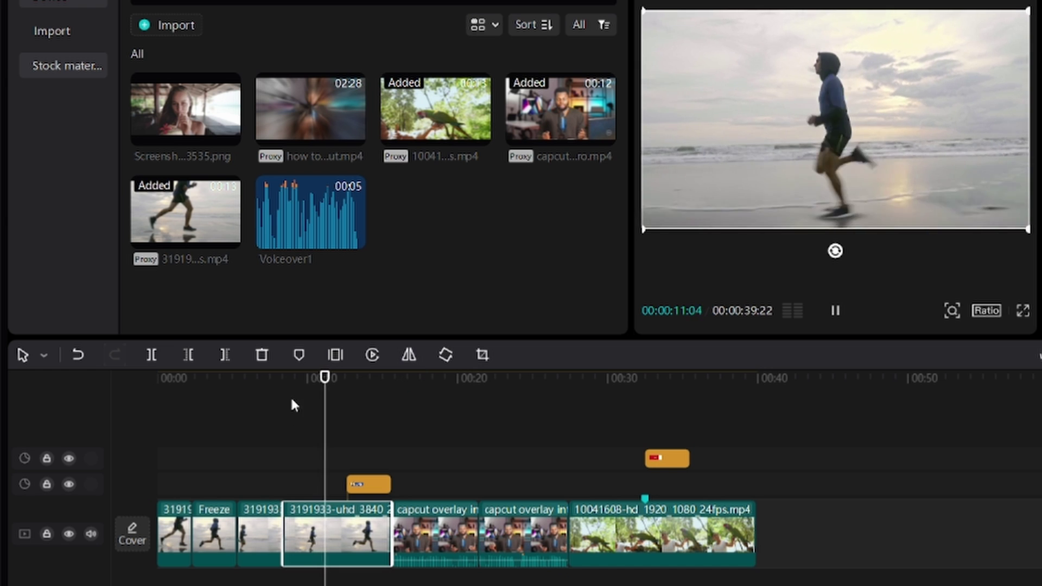
{"action": "left_click", "coordinate": [296, 383]}
{"action": "key", "text": "space"}
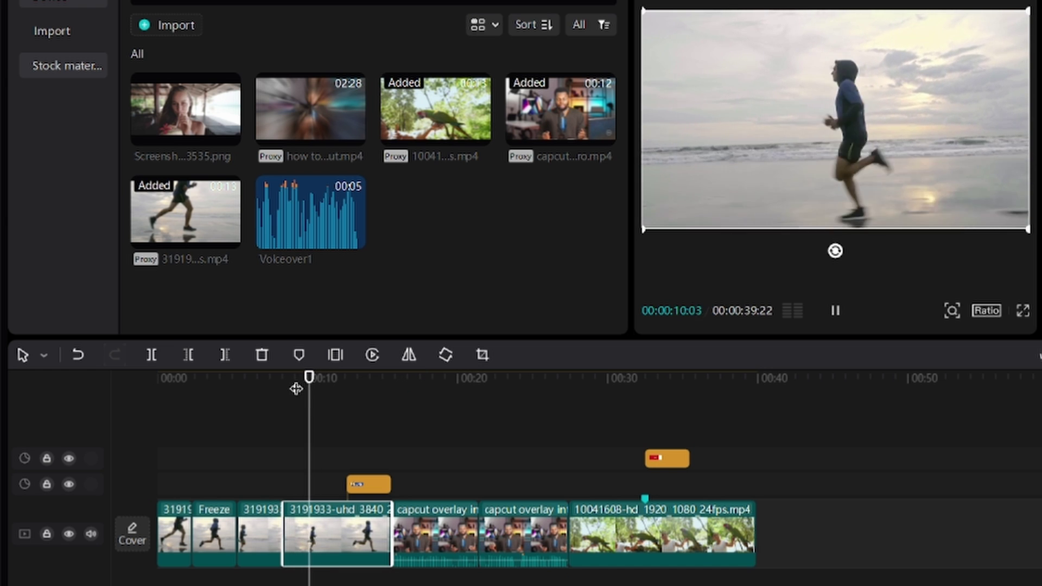
Rotate the runner clip four quarter turns, back to upright.
{"action": "key", "text": "space"}
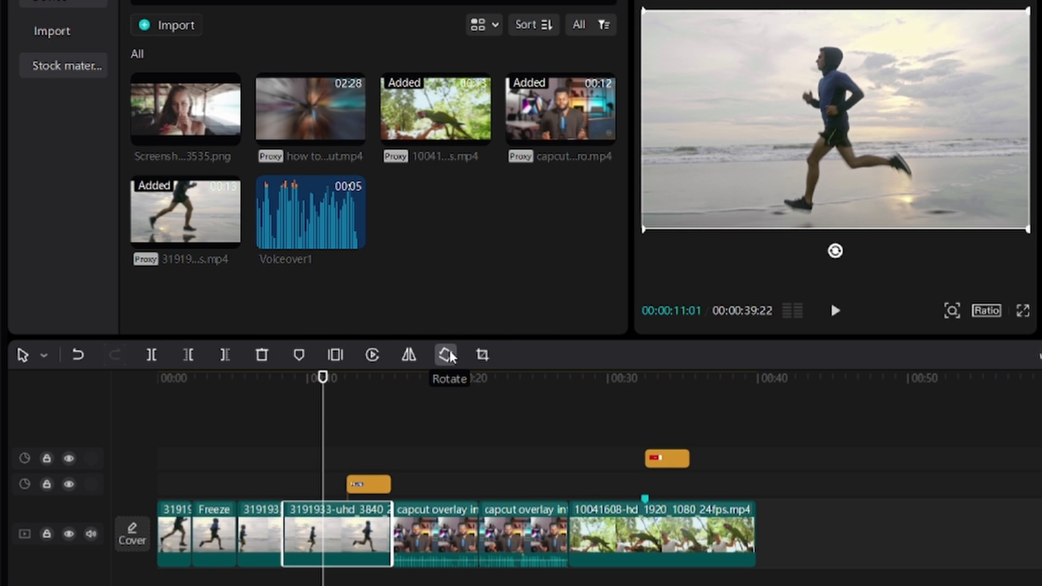
{"action": "left_click", "coordinate": [446, 355]}
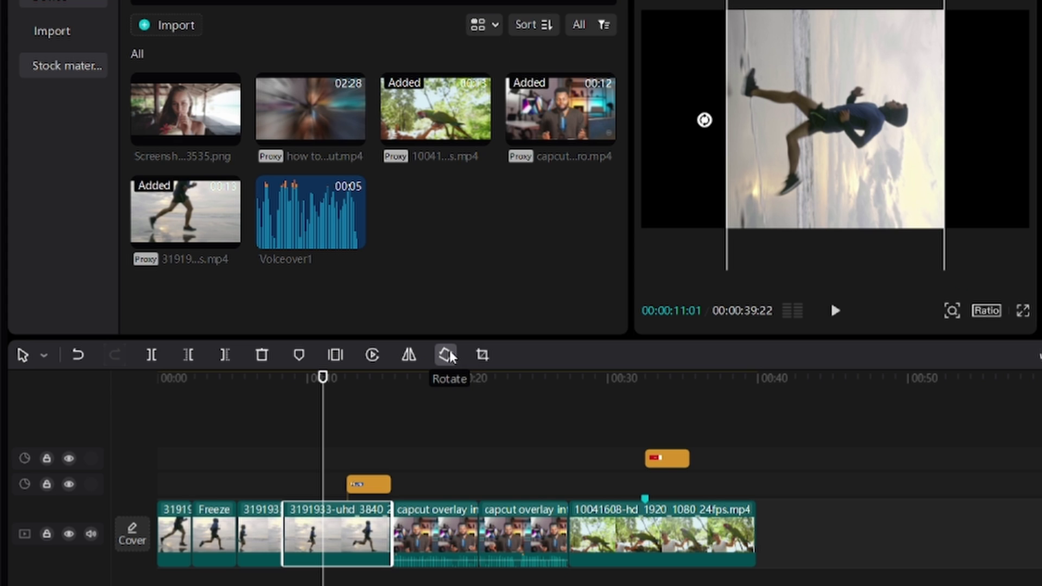
{"action": "left_click", "coordinate": [446, 355]}
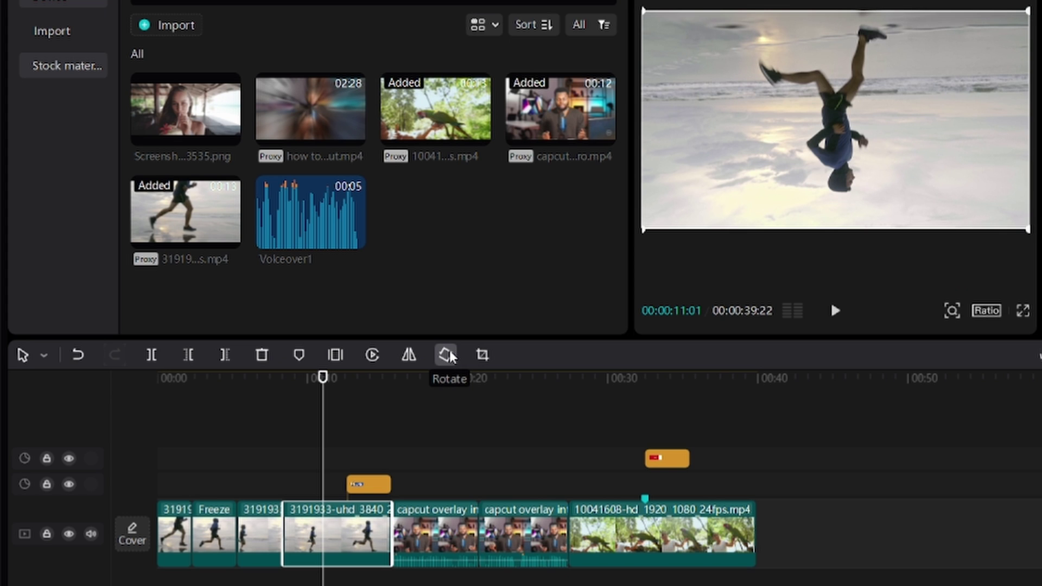
{"action": "left_click", "coordinate": [446, 355]}
{"action": "left_click", "coordinate": [447, 355]}
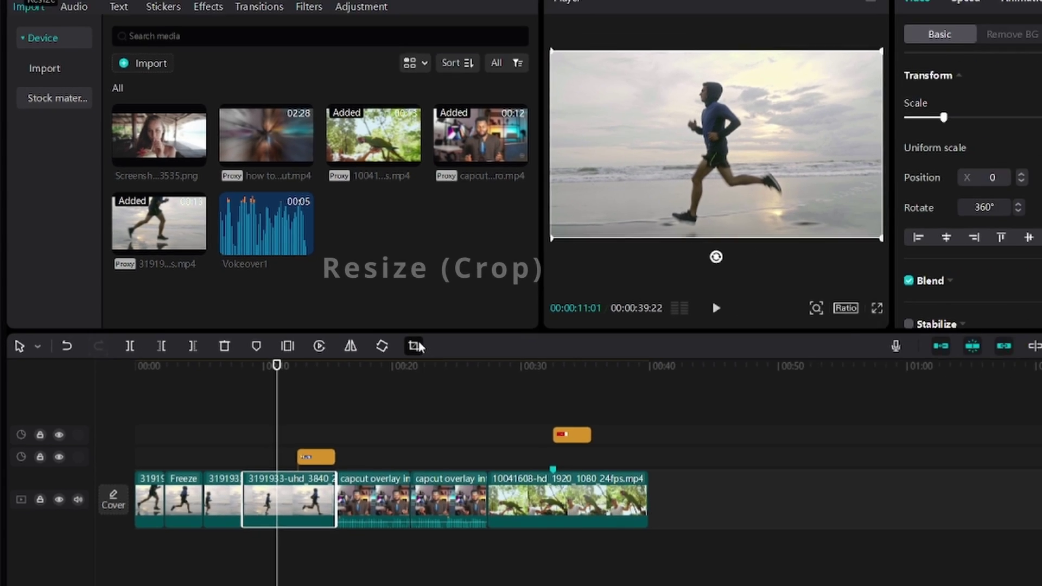
Crop the runner clip to a narrow upright frame by pulling both side edges inward.
{"action": "left_click", "coordinate": [487, 355]}
{"action": "left_click_drag", "start_coordinate": [801, 276], "coordinate": [638, 284]}
{"action": "left_click_drag", "start_coordinate": [243, 285], "coordinate": [380, 286]}
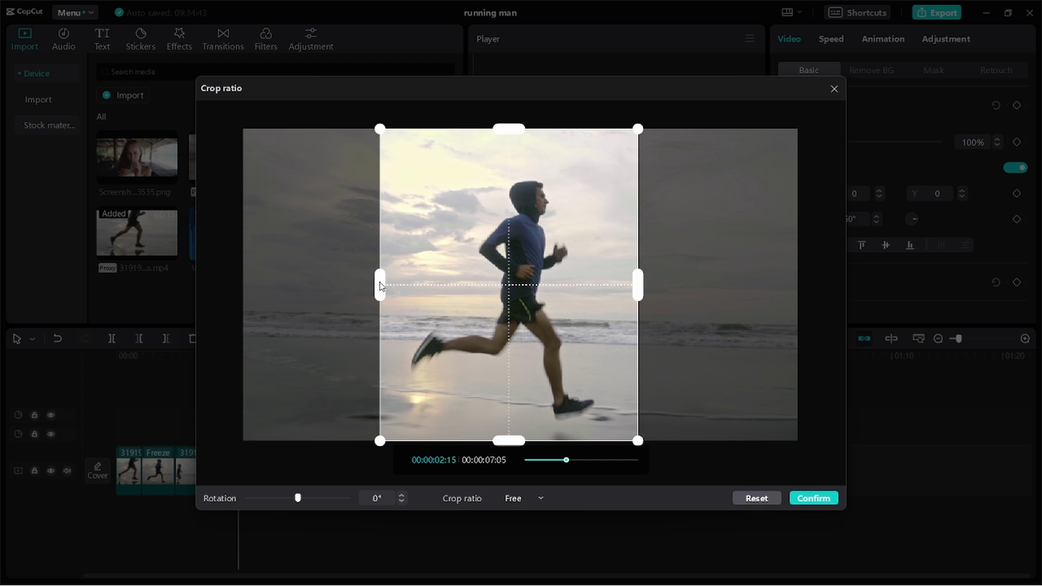
{"action": "left_click", "coordinate": [813, 499]}
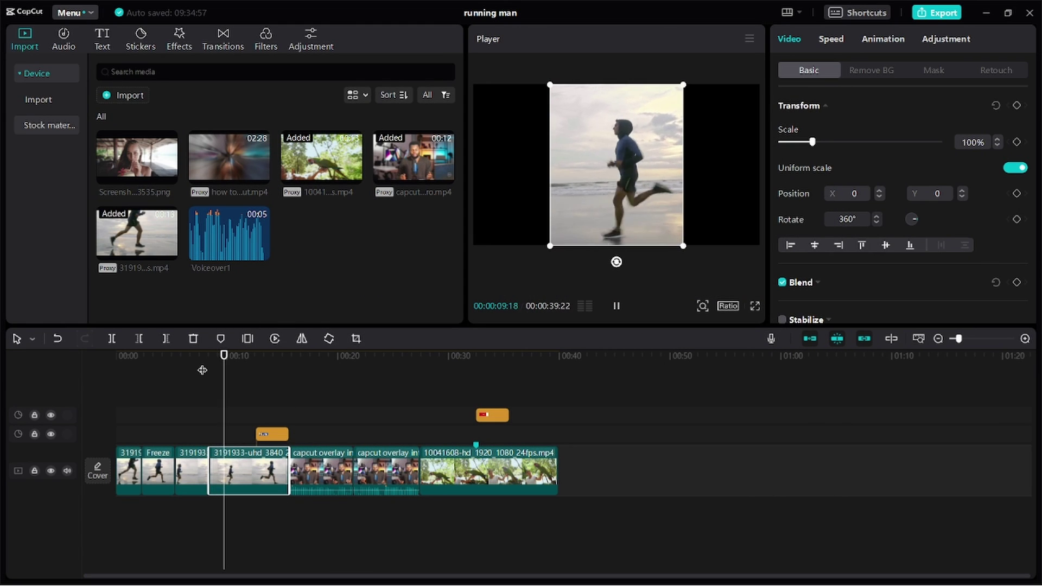
{"action": "key", "text": "space"}
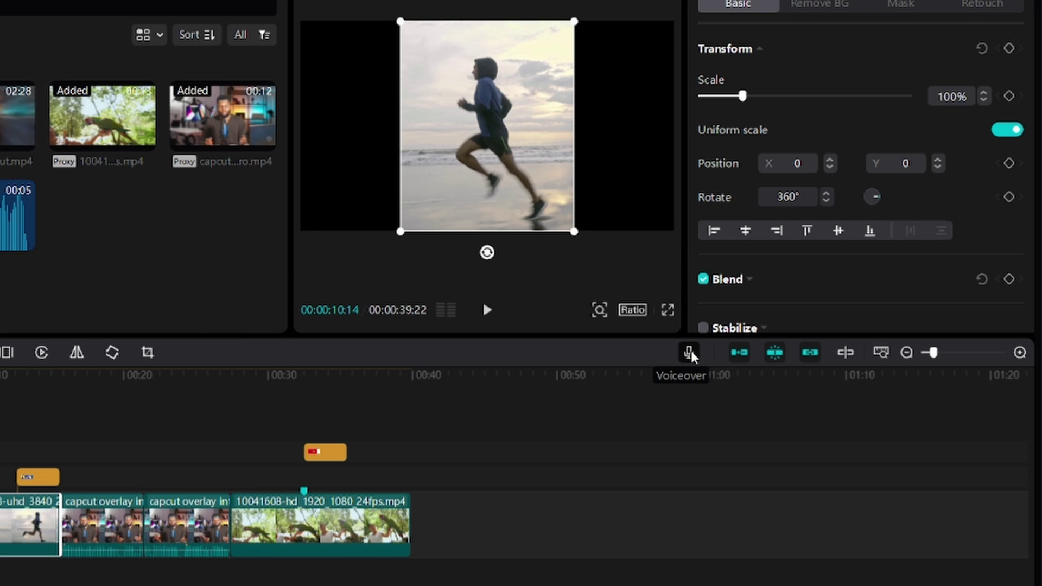
Record a short voiceover, saved as Voiceover2 on an audio track below the footage.
{"action": "left_click", "coordinate": [689, 352]}
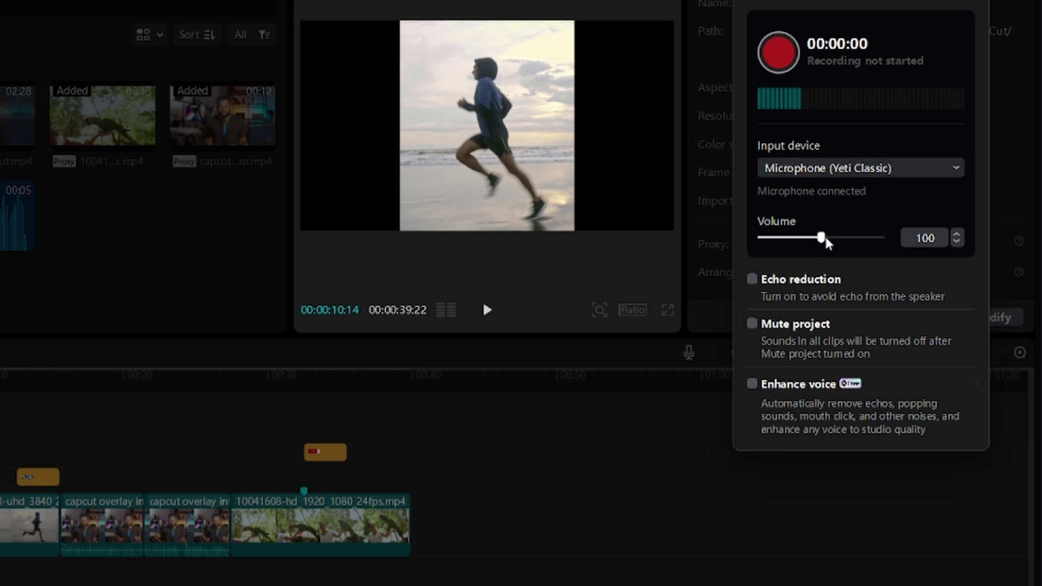
{"action": "left_click", "coordinate": [780, 57]}
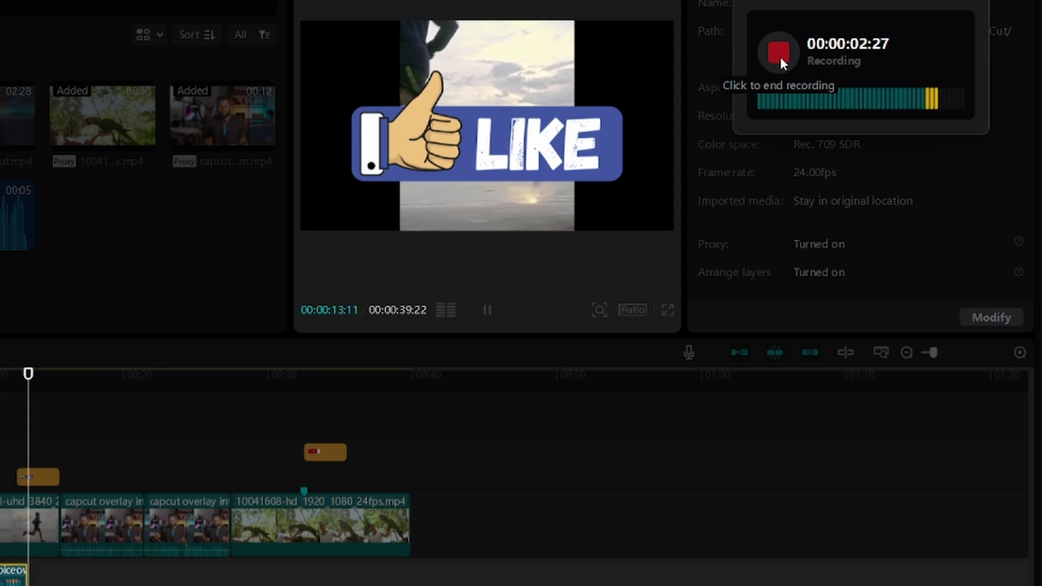
{"action": "left_click", "coordinate": [778, 53]}
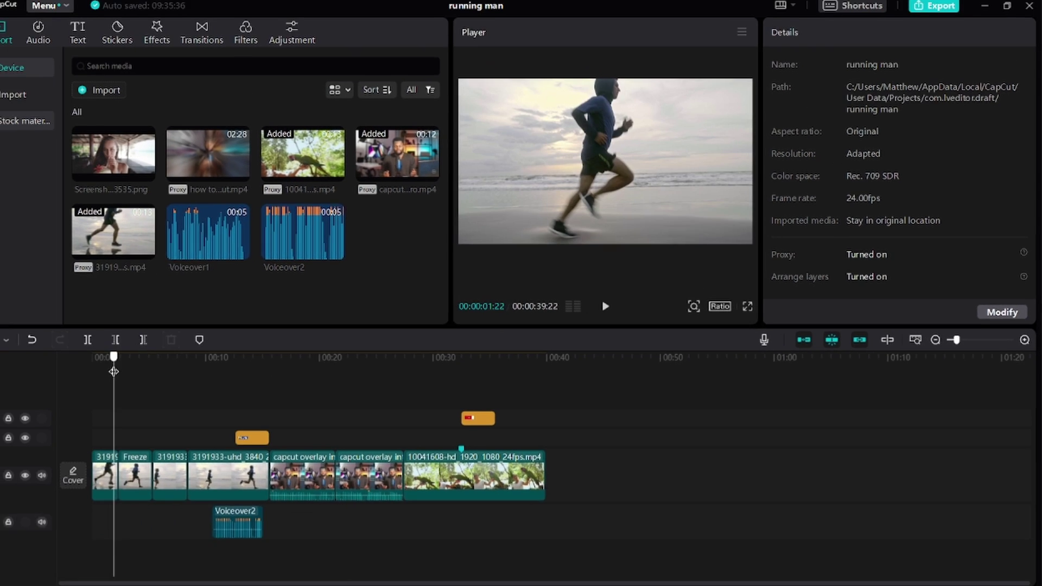
Turn off the main track magnet and move the parrot clip to about 01:00, leaving a gap.
{"action": "left_click_drag", "start_coordinate": [134, 371], "coordinate": [332, 371]}
{"action": "left_click", "coordinate": [128, 469]}
{"action": "left_click_drag", "start_coordinate": [475, 465], "coordinate": [663, 475]}
{"action": "left_click_drag", "start_coordinate": [497, 470], "coordinate": [591, 482]}
{"action": "left_click", "coordinate": [811, 340]}
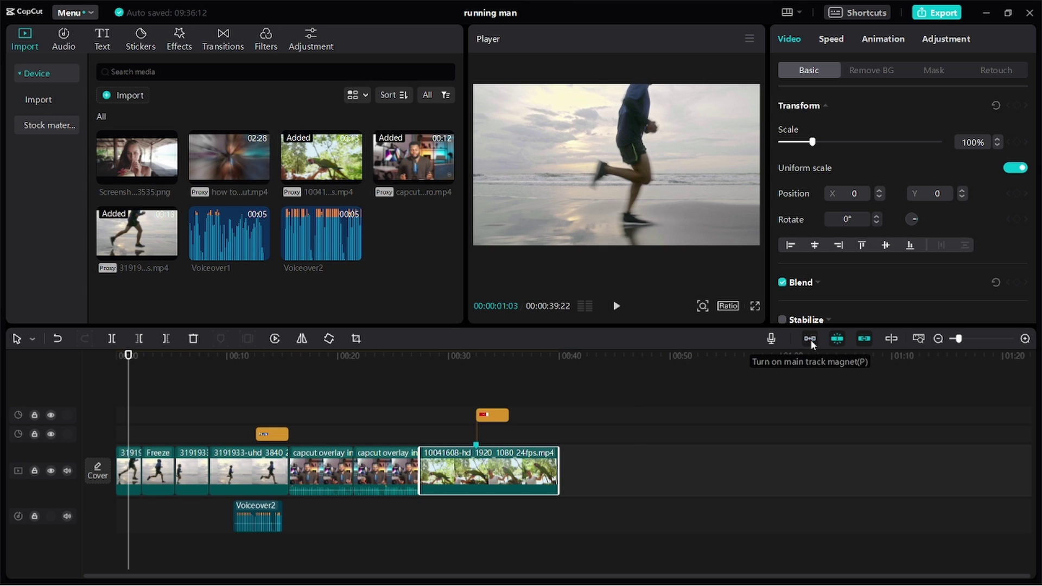
{"action": "left_click_drag", "start_coordinate": [519, 472], "coordinate": [808, 477]}
Turn the magnet back on to close the gap, then snap the orange overlay onto the lower track.
{"action": "left_click", "coordinate": [810, 340]}
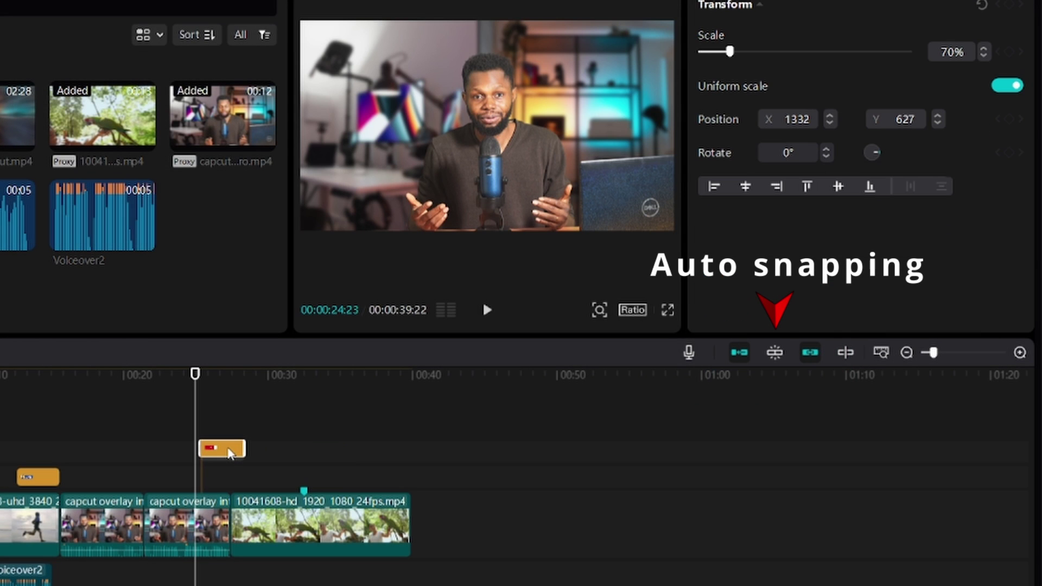
{"action": "left_click_drag", "start_coordinate": [231, 446], "coordinate": [331, 462]}
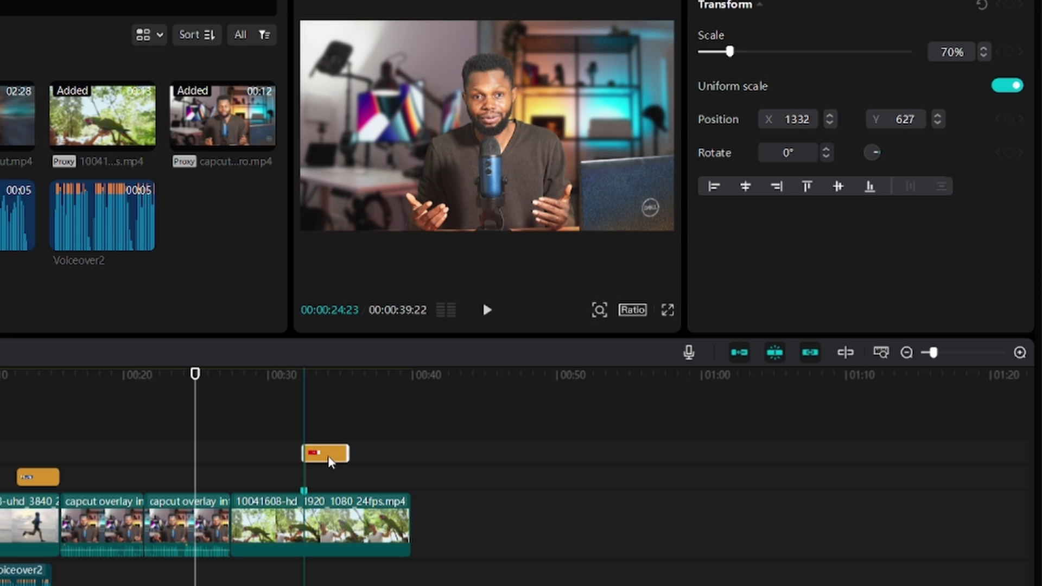
{"action": "left_click_drag", "start_coordinate": [330, 461], "coordinate": [332, 480]}
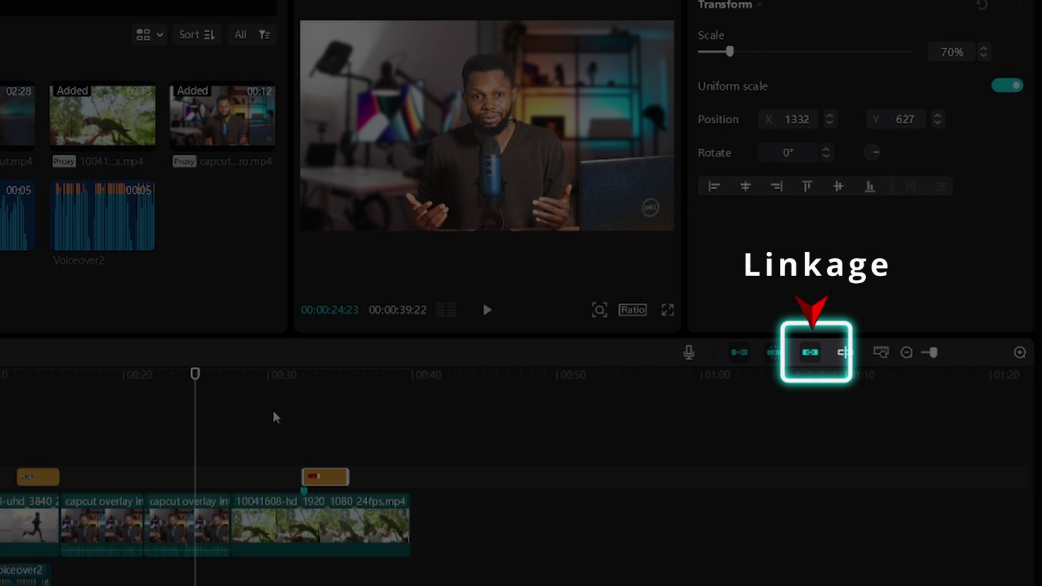
Select the parrot clip and play it back, stopping at 00:32:12.
{"action": "left_click", "coordinate": [287, 384]}
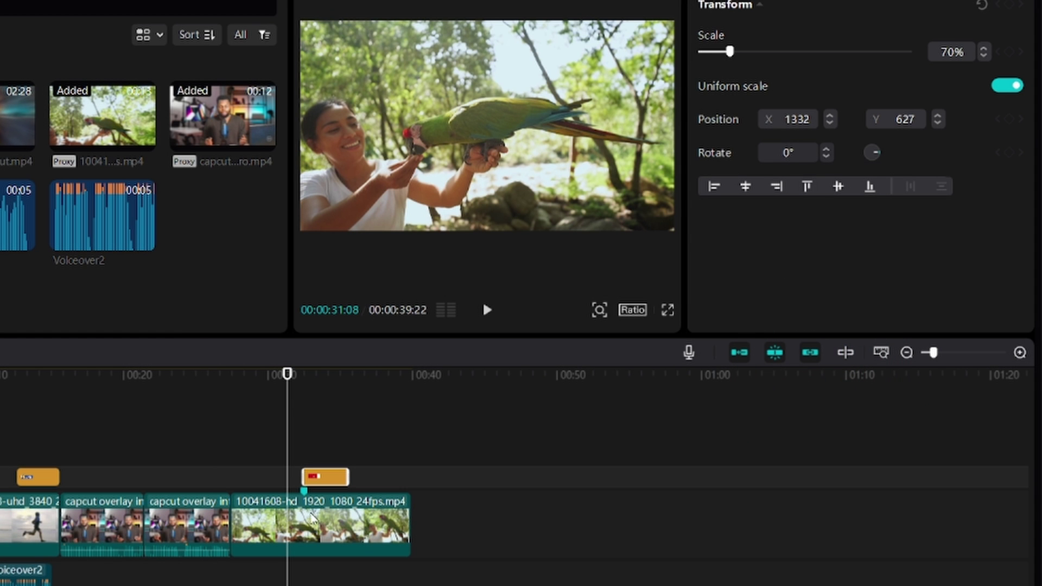
{"action": "left_click", "coordinate": [318, 520]}
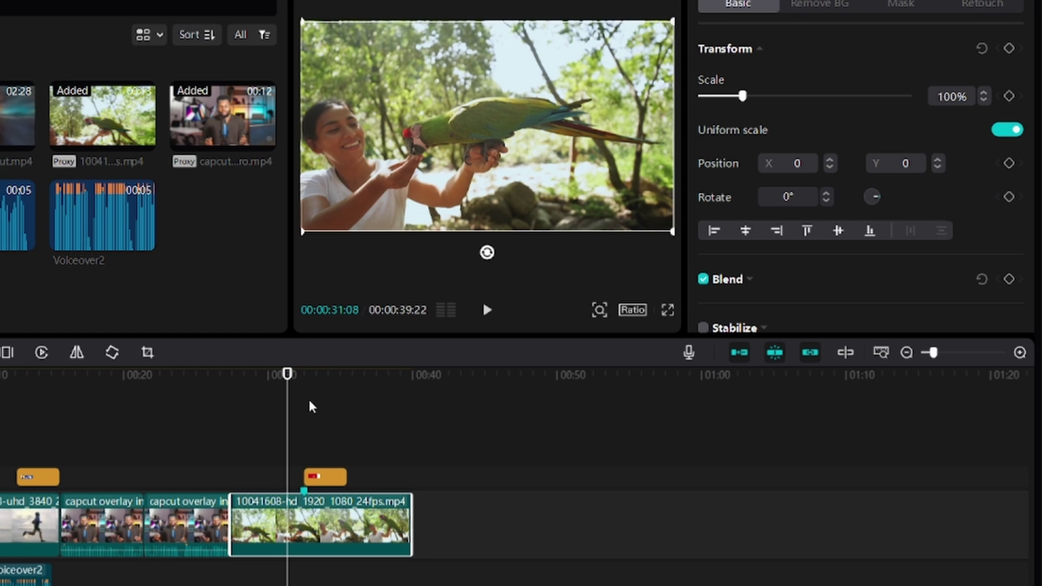
{"action": "left_click", "coordinate": [244, 396]}
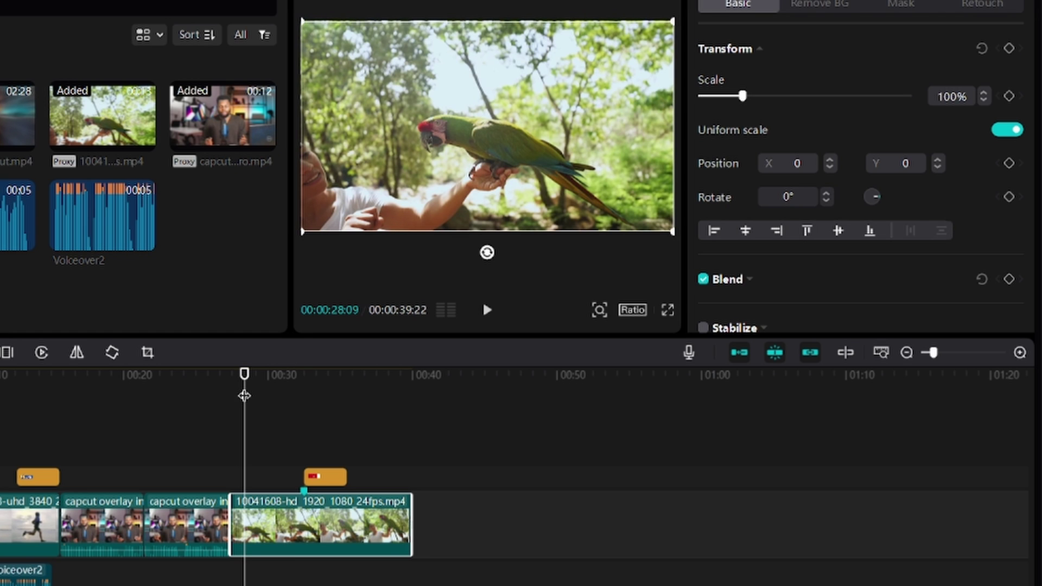
{"action": "left_click", "coordinate": [309, 382]}
{"action": "left_click", "coordinate": [293, 391]}
{"action": "key", "text": "space"}
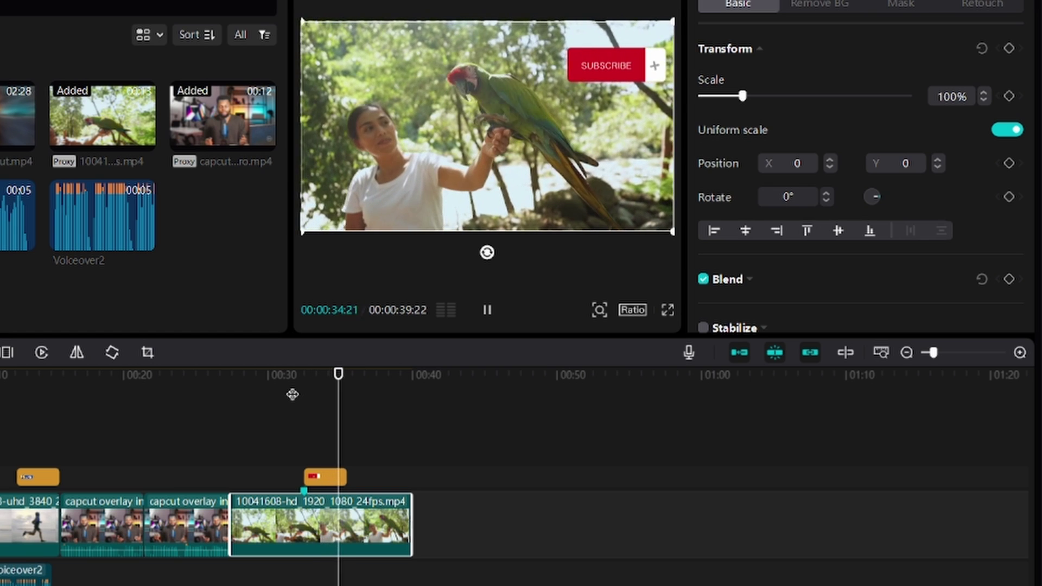
{"action": "left_click", "coordinate": [304, 387]}
Slide the parrot clip right with its linked overlay and back, then turn off the preview axis.
{"action": "left_click_drag", "start_coordinate": [298, 492], "coordinate": [577, 495]}
{"action": "left_click", "coordinate": [577, 495]}
{"action": "left_click", "coordinate": [348, 538]}
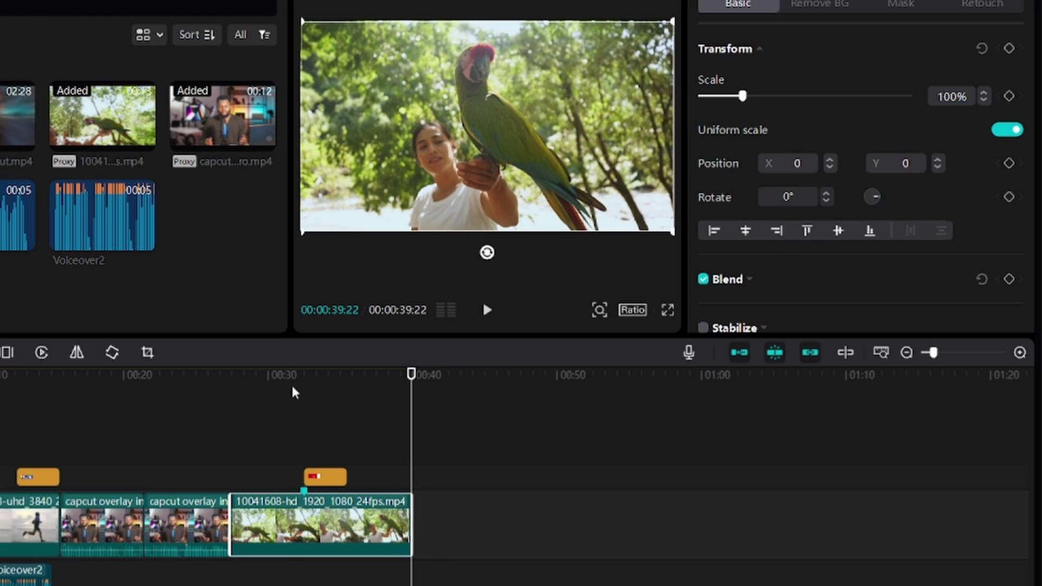
{"action": "left_click", "coordinate": [291, 388]}
{"action": "mouse_move", "coordinate": [312, 531]}
{"action": "left_mouse_down"}
{"action": "mouse_move", "coordinate": [358, 518]}
{"action": "mouse_move", "coordinate": [309, 532]}
{"action": "left_mouse_up"}
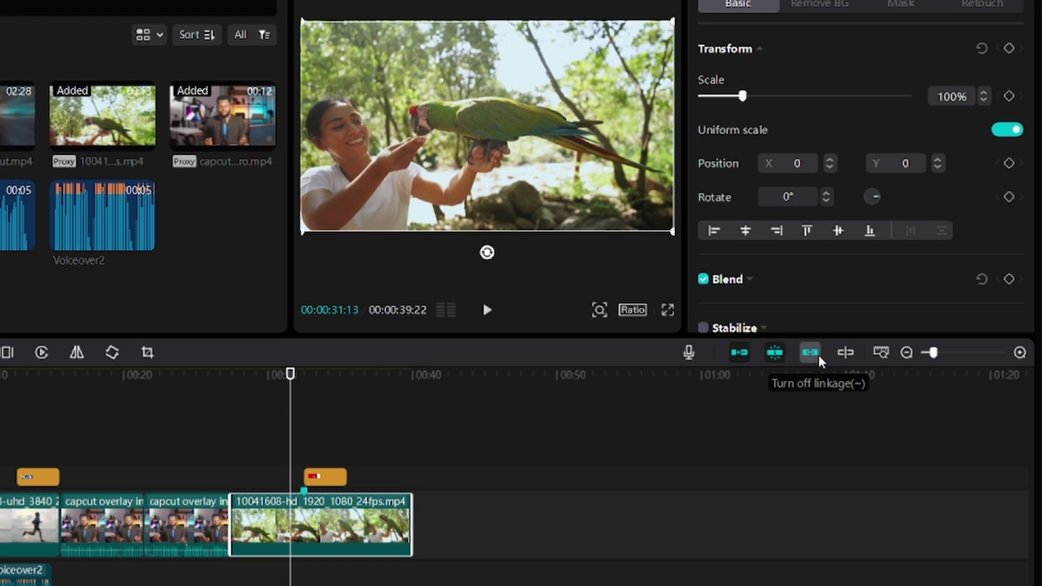
{"action": "mouse_move", "coordinate": [314, 523]}
{"action": "left_mouse_down"}
{"action": "mouse_move", "coordinate": [490, 523]}
{"action": "mouse_move", "coordinate": [311, 523]}
{"action": "left_mouse_up"}
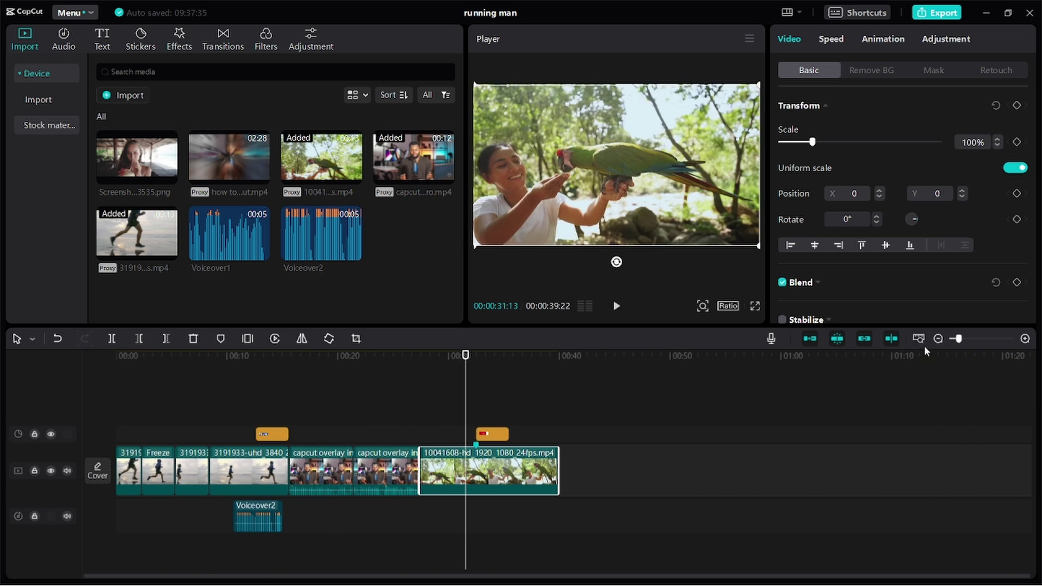
{"action": "left_click", "coordinate": [891, 338]}
Play from the parrot clip, then fit all clips into the timeline view.
{"action": "key", "text": "space"}
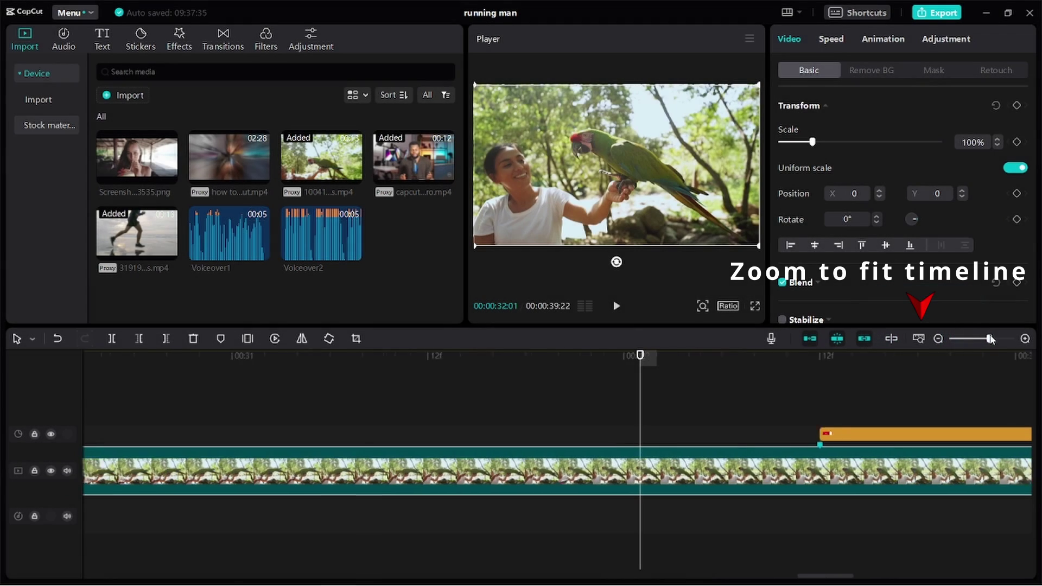
{"action": "left_click_drag", "start_coordinate": [984, 340], "coordinate": [992, 338]}
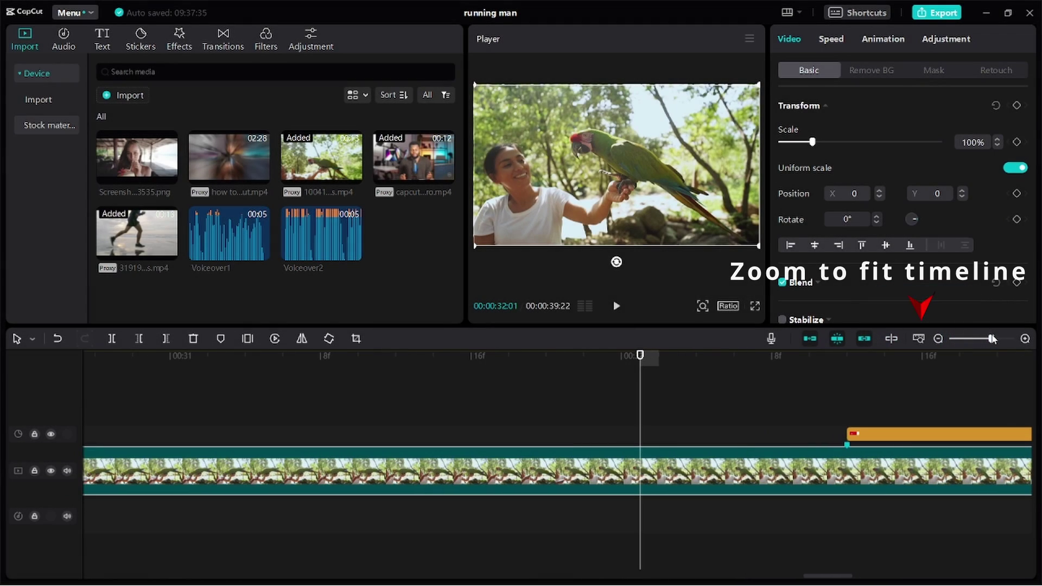
{"action": "left_click", "coordinate": [919, 340]}
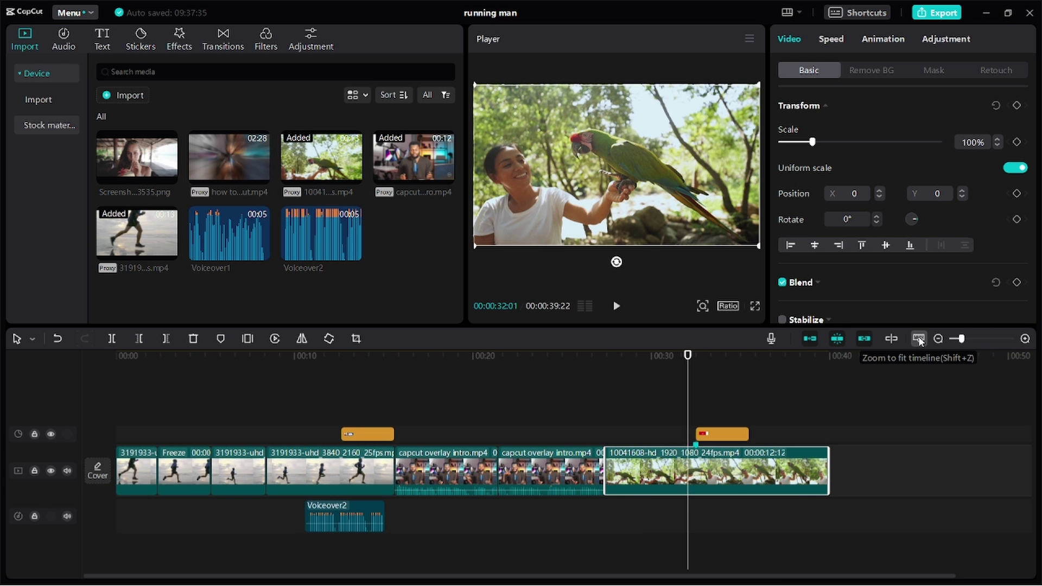
{"action": "left_click", "coordinate": [614, 395]}
{"action": "left_click", "coordinate": [585, 413]}
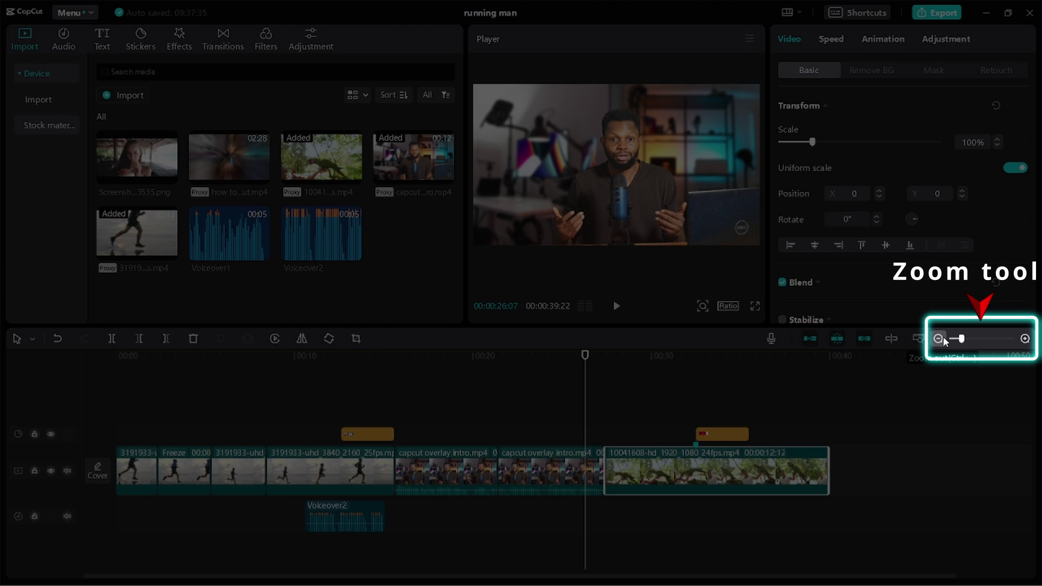
Zoom the timeline in, out twice, then in one step.
{"action": "mouse_move", "coordinate": [961, 339]}
{"action": "left_mouse_down"}
{"action": "mouse_move", "coordinate": [1001, 339]}
{"action": "mouse_move", "coordinate": [953, 346]}
{"action": "mouse_move", "coordinate": [977, 339]}
{"action": "mouse_move", "coordinate": [961, 340]}
{"action": "left_mouse_up"}
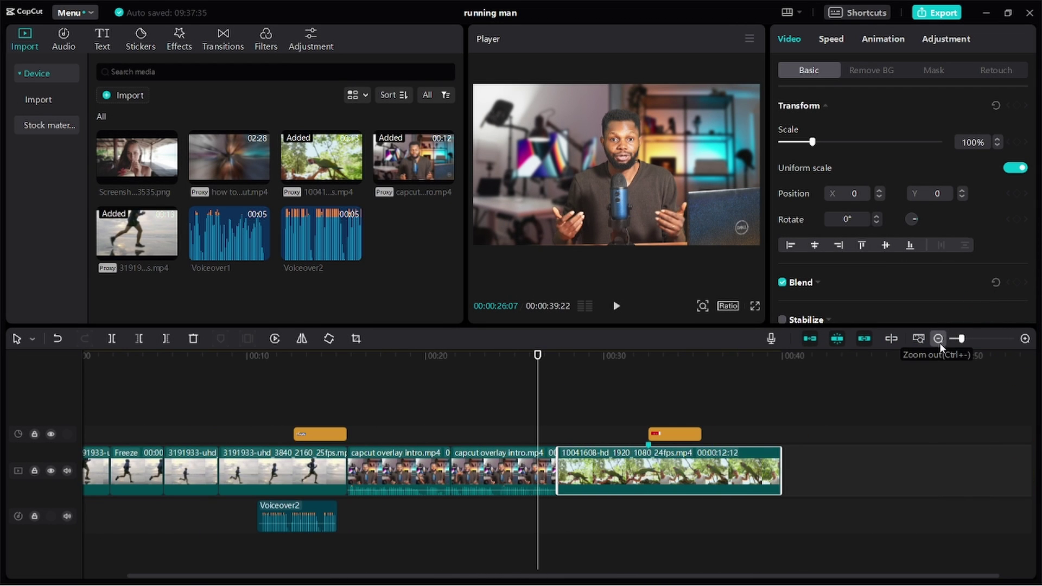
{"action": "left_click", "coordinate": [938, 339]}
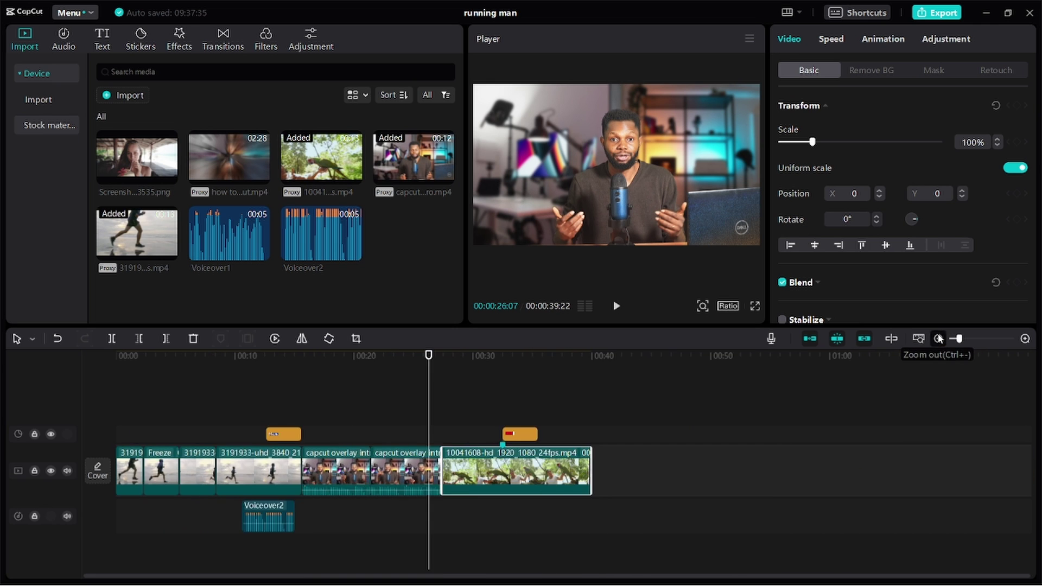
{"action": "left_click", "coordinate": [938, 339]}
{"action": "left_click", "coordinate": [1024, 339]}
Mute the main video track, hide it briefly, show it again, and return to the start.
{"action": "left_click", "coordinate": [1025, 339]}
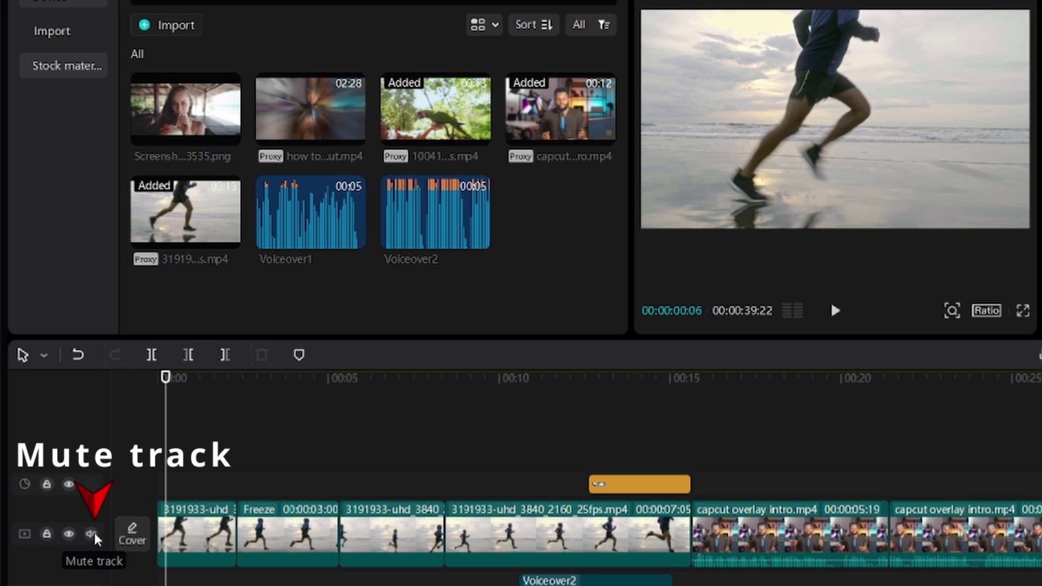
{"action": "left_click", "coordinate": [93, 535]}
{"action": "left_click", "coordinate": [797, 483]}
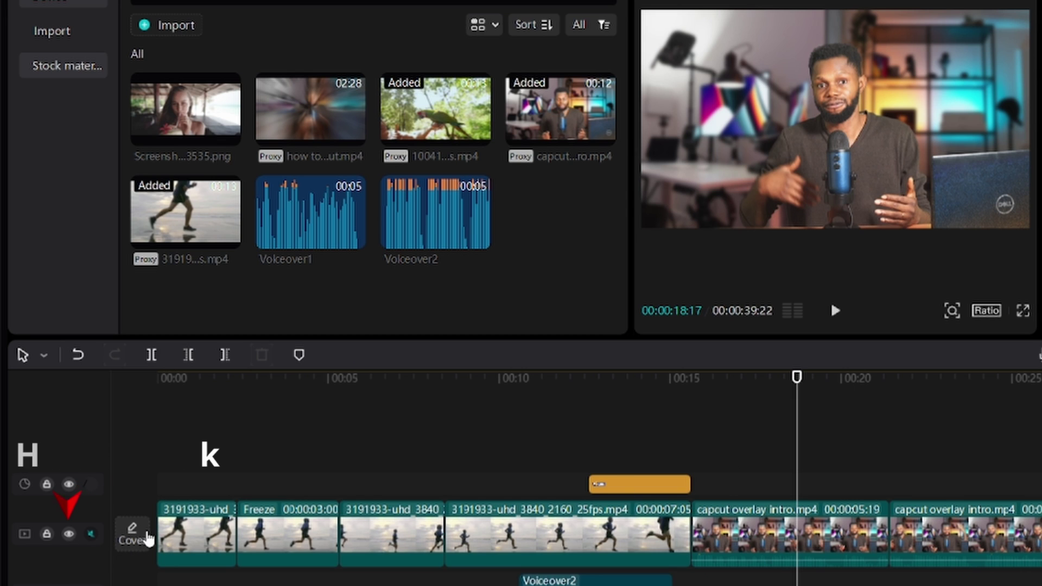
{"action": "left_click", "coordinate": [64, 534]}
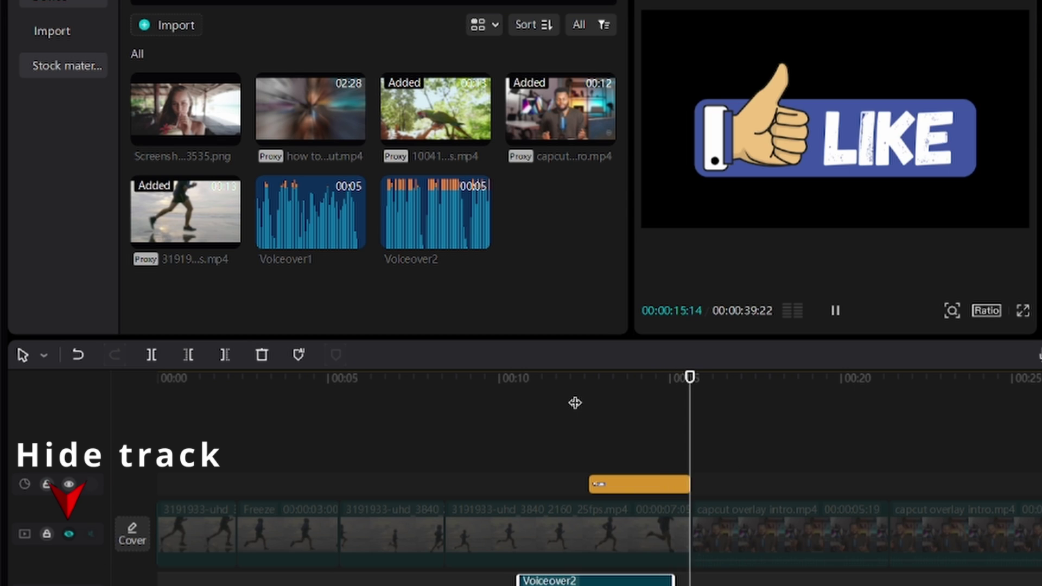
{"action": "left_click", "coordinate": [576, 403]}
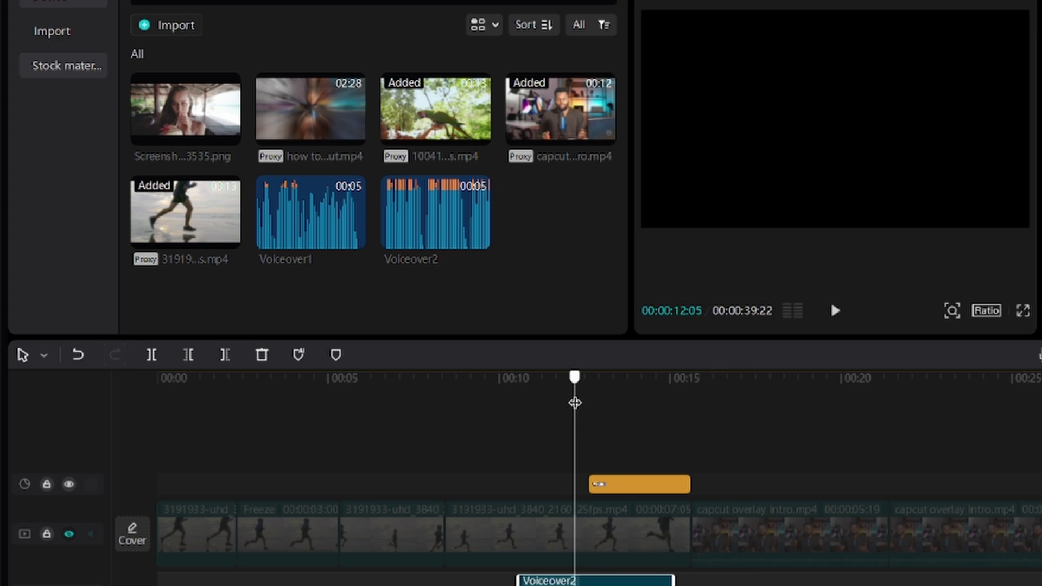
{"action": "left_click", "coordinate": [69, 534]}
{"action": "key", "text": "Home"}
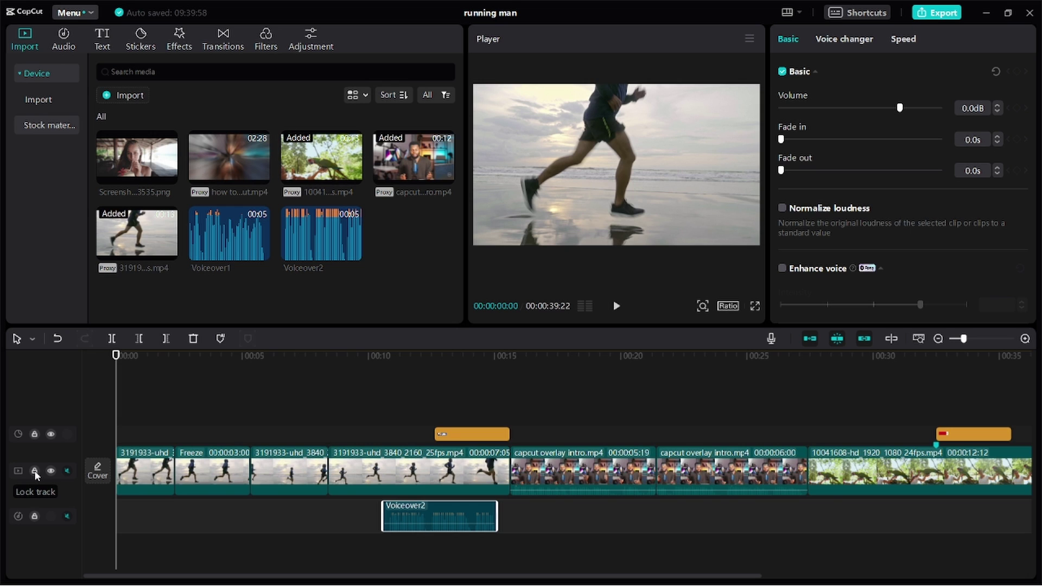
Lock the main video track and slide the LIKE sticker earlier to about 00:09, checking it over the runner.
{"action": "left_click", "coordinate": [35, 472]}
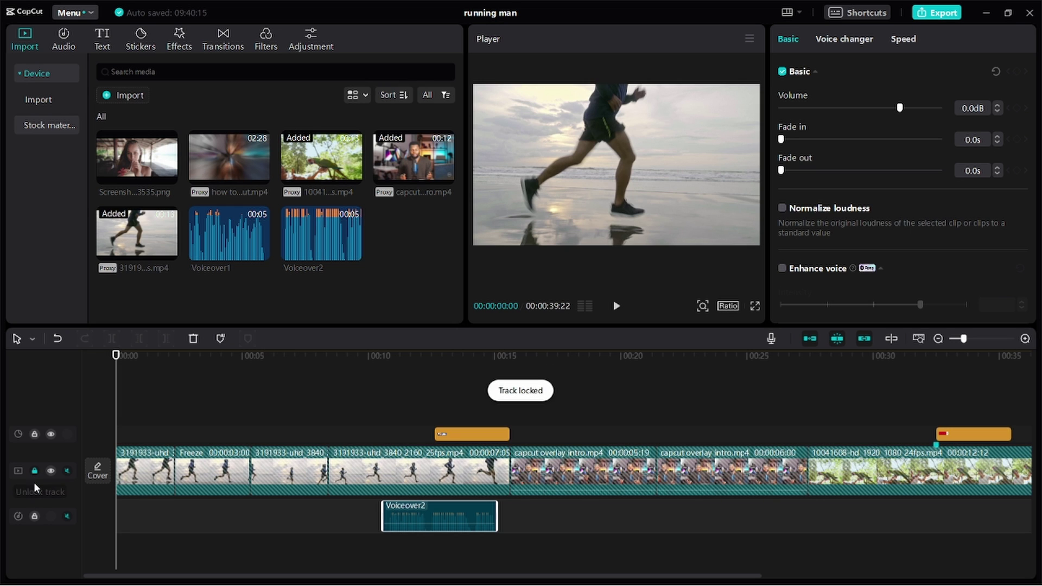
{"action": "key", "text": "space"}
{"action": "key", "text": "space"}
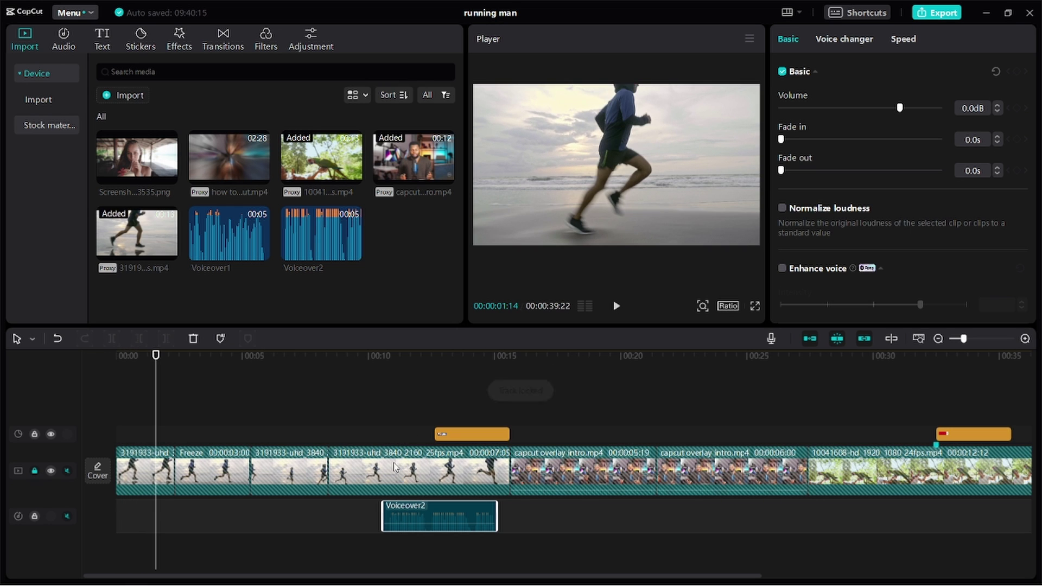
{"action": "left_click_drag", "start_coordinate": [441, 428], "coordinate": [383, 444]}
{"action": "left_click_drag", "start_coordinate": [353, 367], "coordinate": [395, 367]}
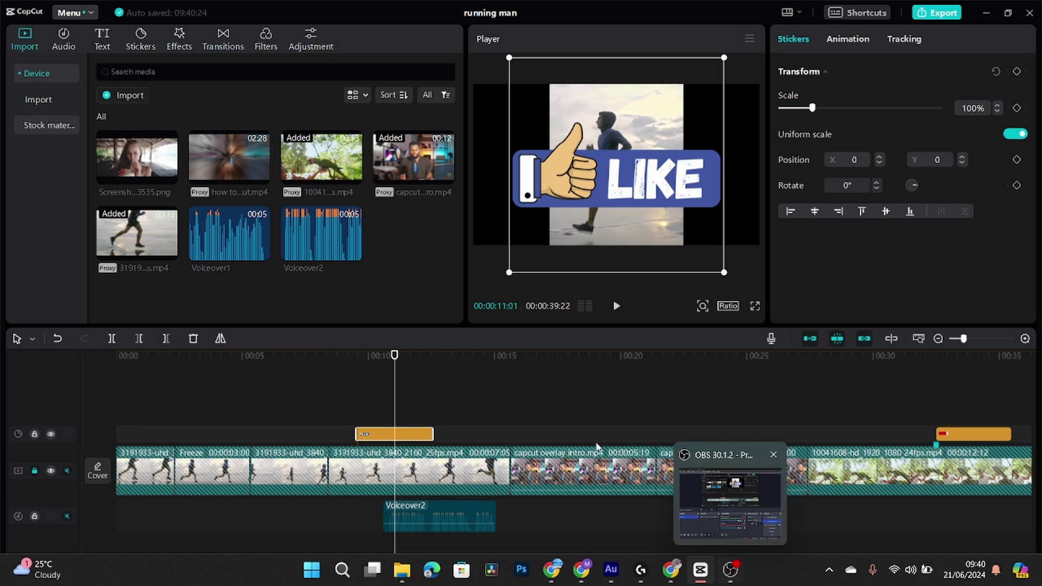
{"action": "left_click", "coordinate": [355, 363]}
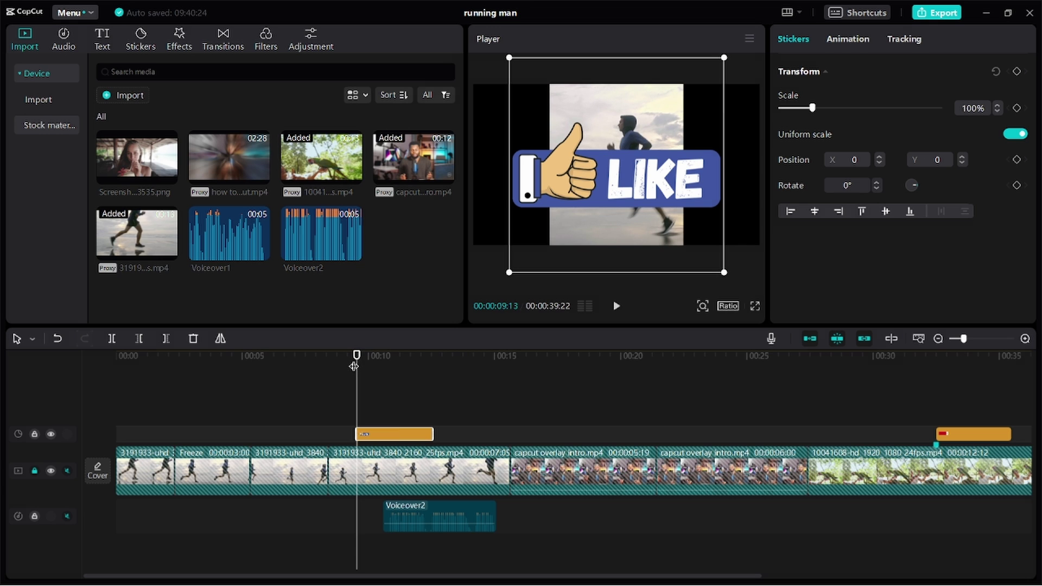